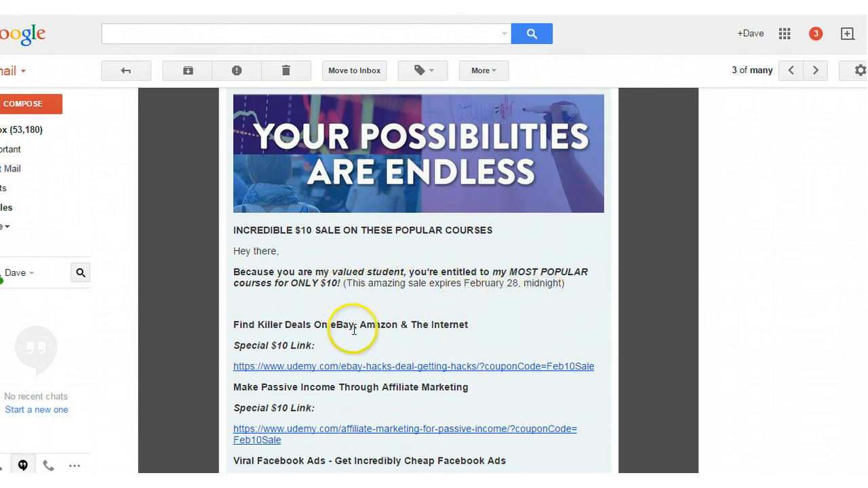
Step: Read the sale email's introduction and its $10 offer for "Find Killer Deals On eBay, Amazon & The Internet"
drag(234, 322, 478, 337)
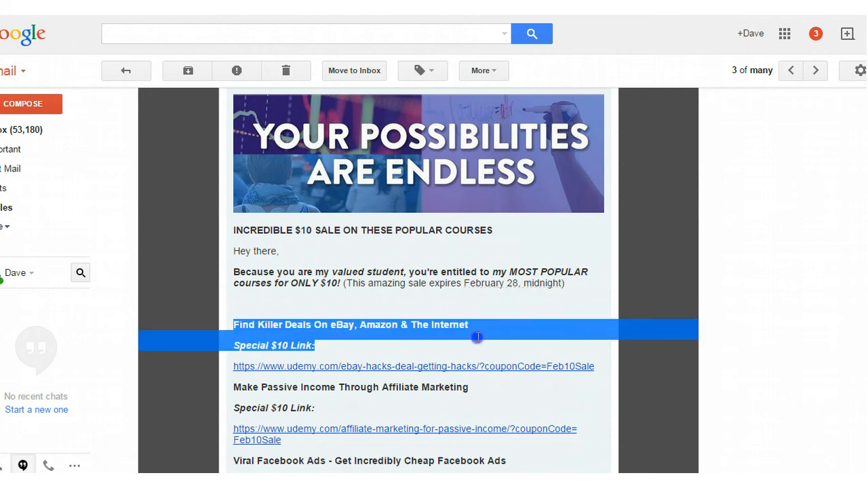
click(474, 331)
scroll(447, 299, down, 2)
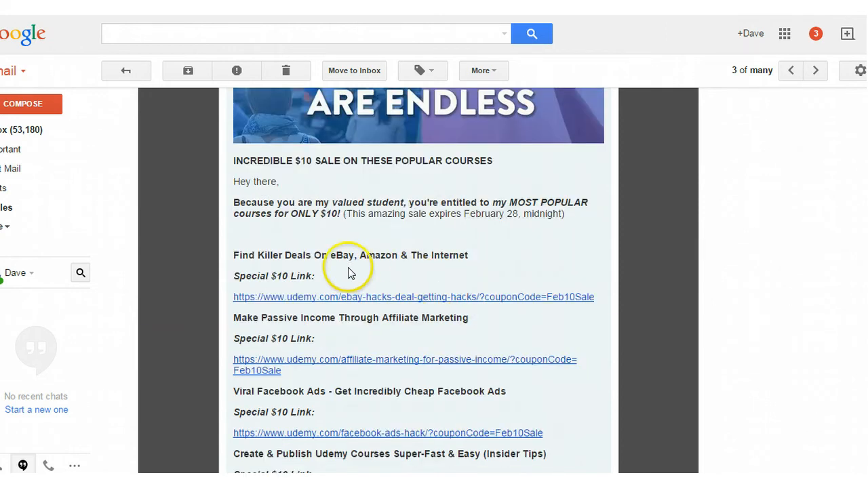
scroll(339, 224, down, 1)
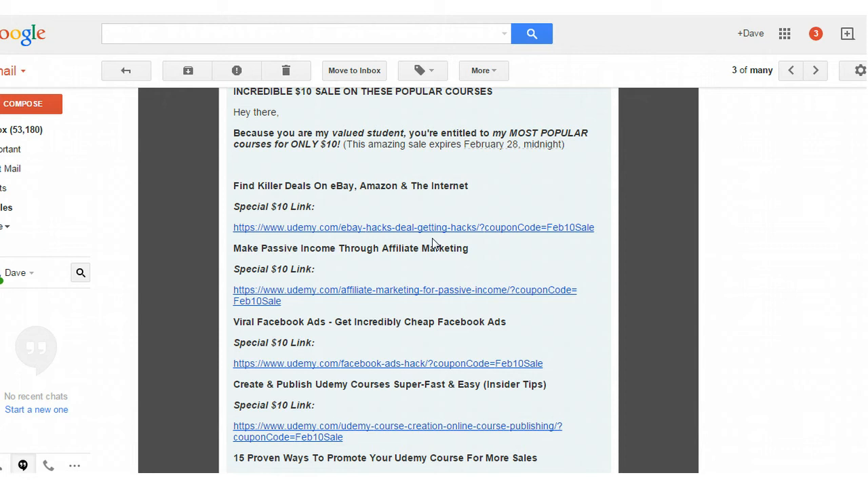
click(399, 231)
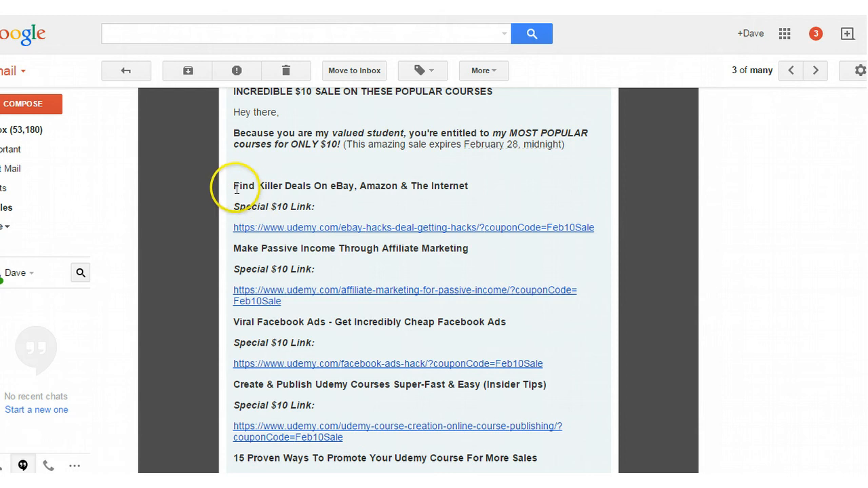
click(234, 186)
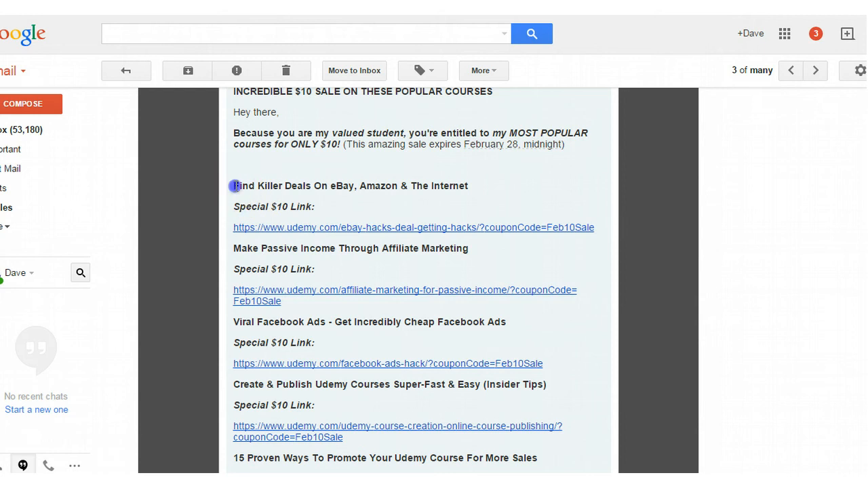
drag(234, 185, 476, 186)
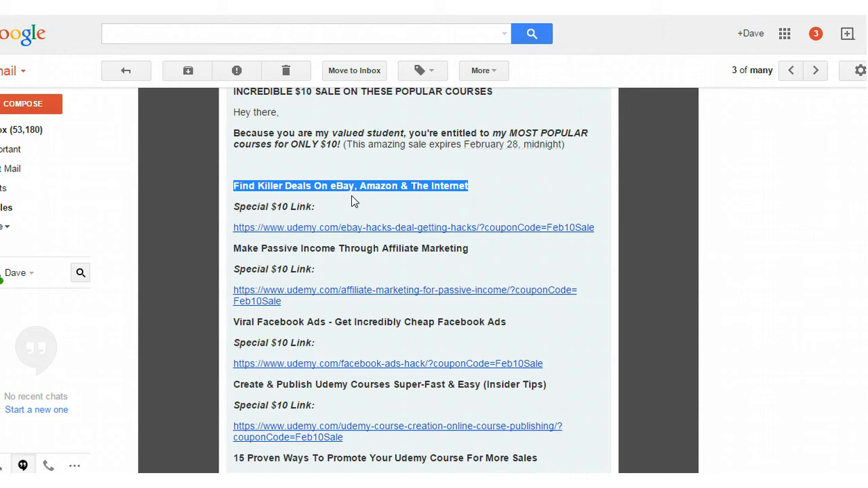
click(301, 180)
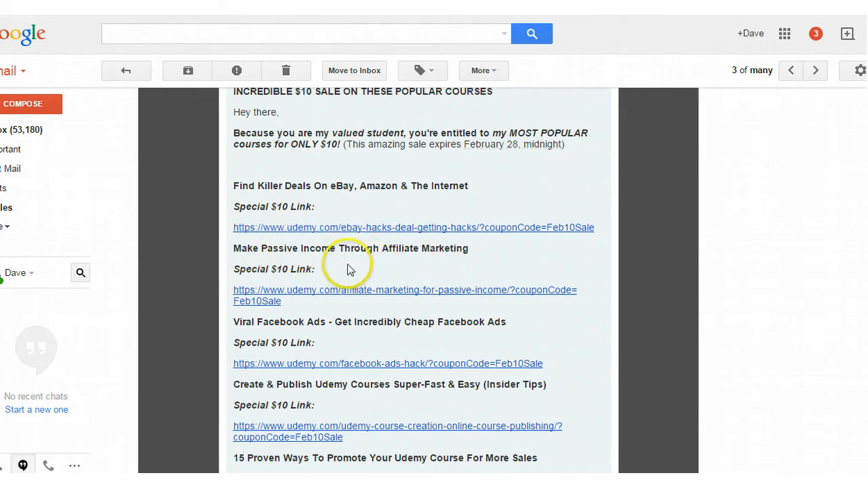
Step: Examine the email's remaining $10 course offers, from "Make Passive Income Through Affiliate Marketing" to the closing photo and sign-off
drag(233, 248, 305, 248)
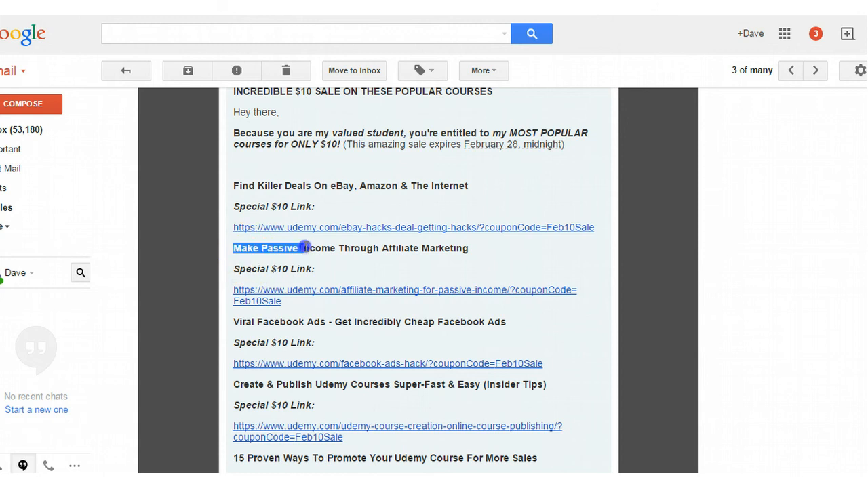
click(459, 253)
scroll(441, 231, down, 1)
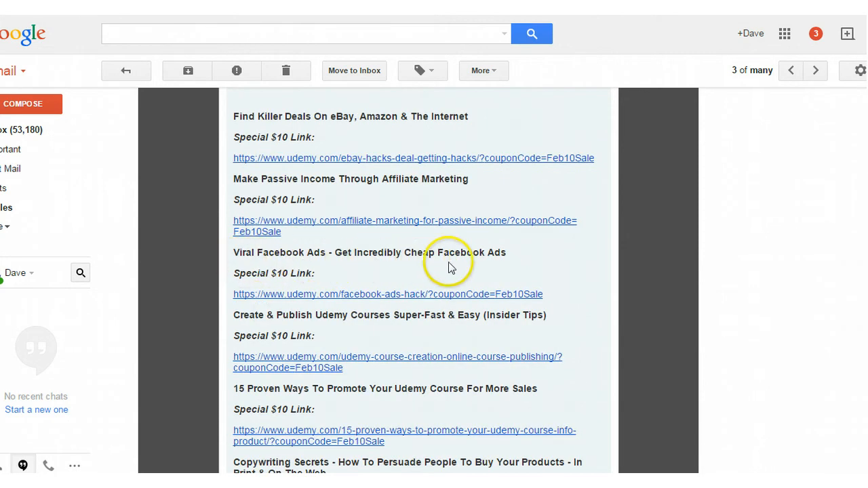
scroll(468, 271, down, 1)
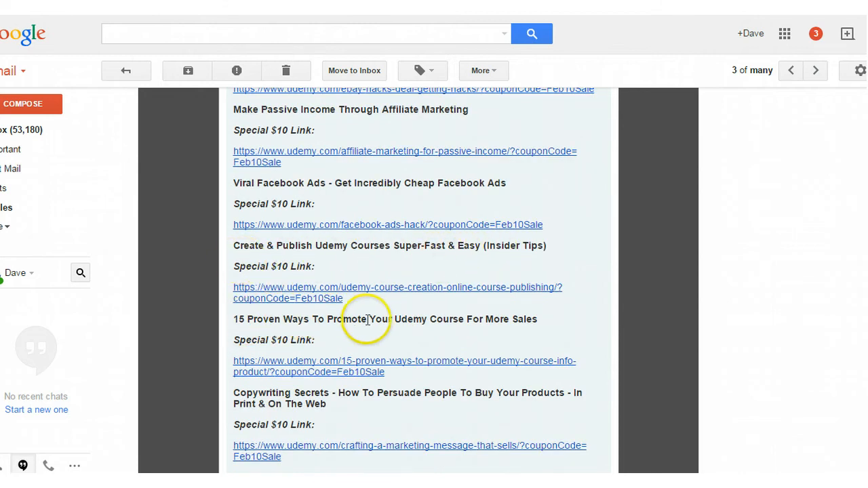
scroll(484, 287, down, 1)
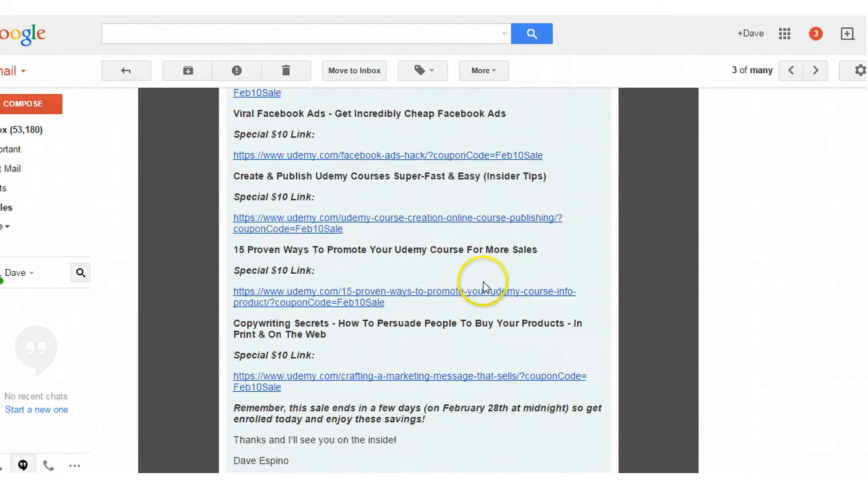
scroll(387, 310, down, 1)
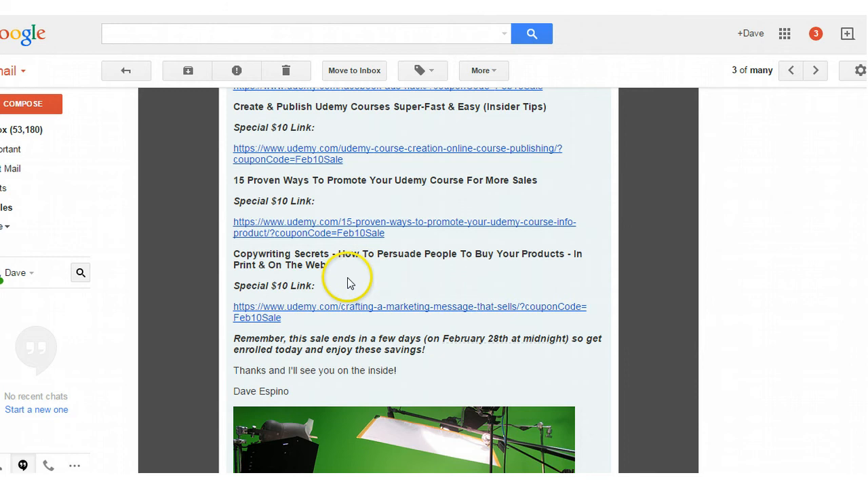
scroll(347, 284, down, 2)
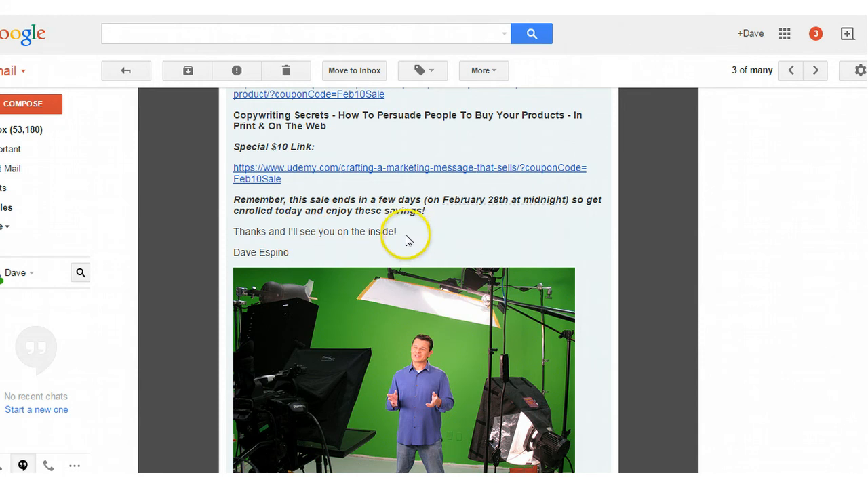
scroll(299, 257, down, 2)
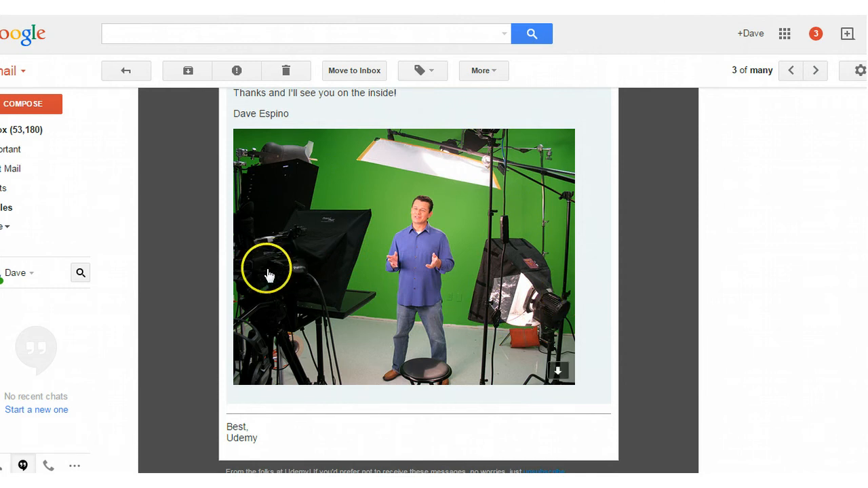
scroll(264, 279, up, 1)
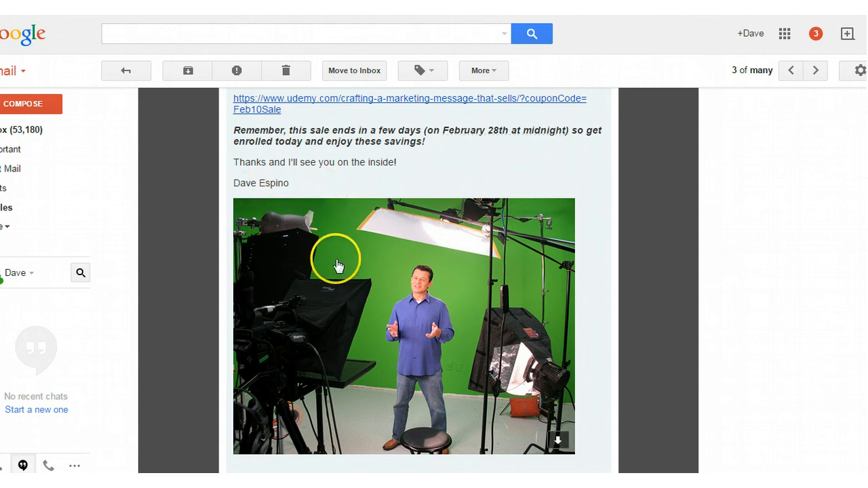
scroll(515, 366, up, 10)
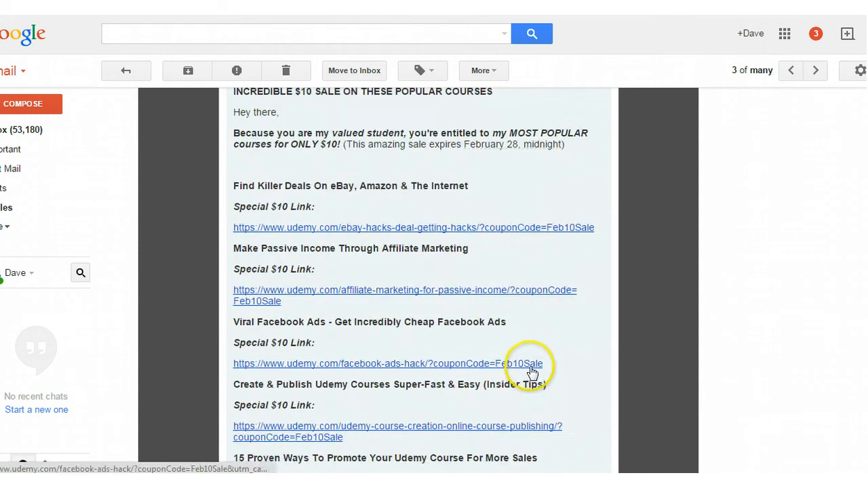
scroll(529, 368, up, 1)
scroll(543, 366, down, 1)
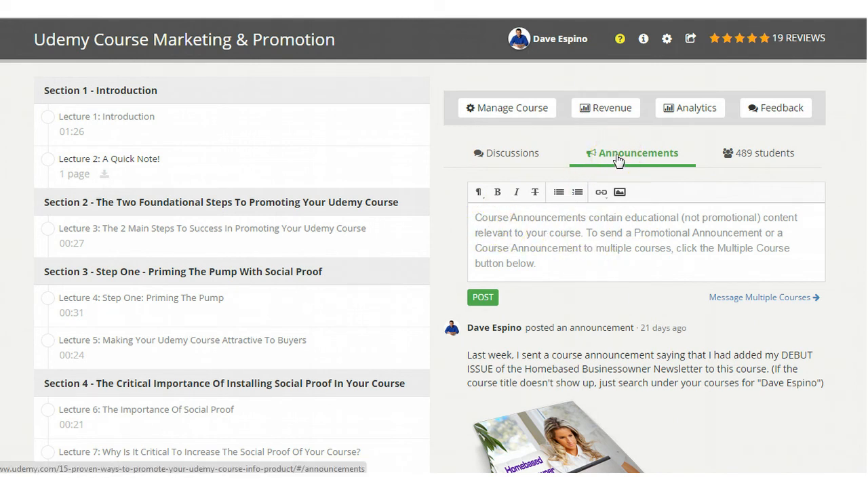
Step: On the Udemy course page, look over the discussions and announcements and open the form for messaging multiple courses
click(503, 157)
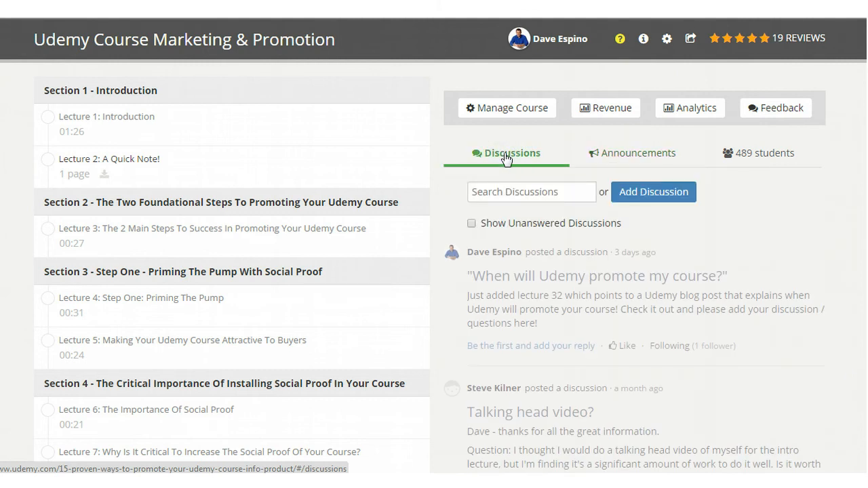
click(624, 153)
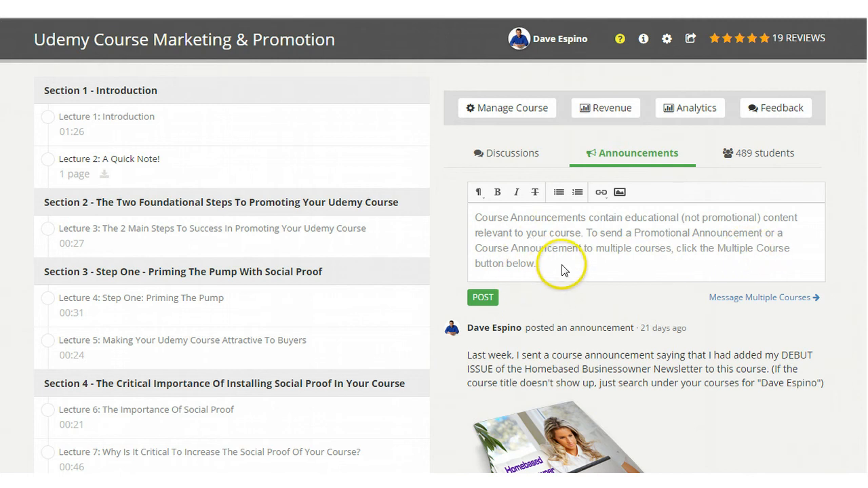
click(480, 217)
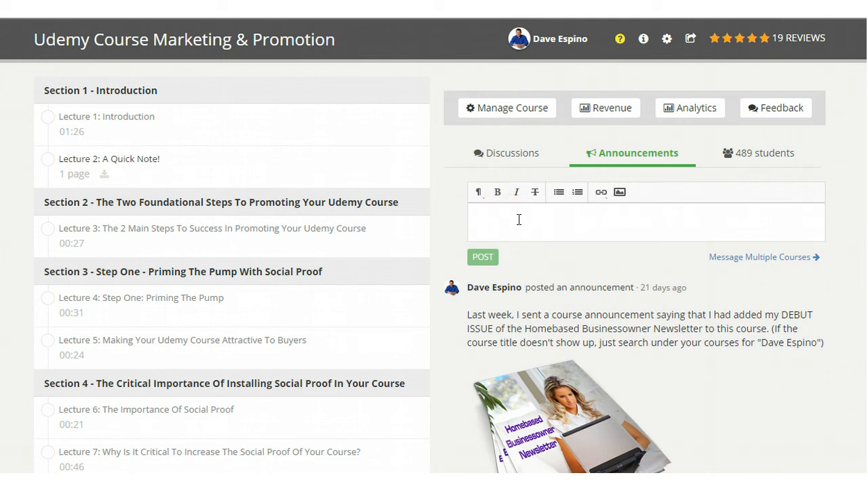
click(753, 259)
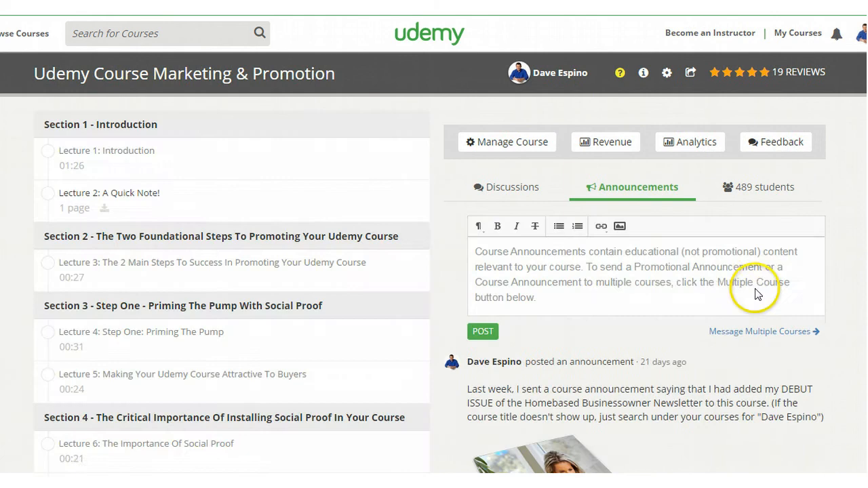
click(756, 333)
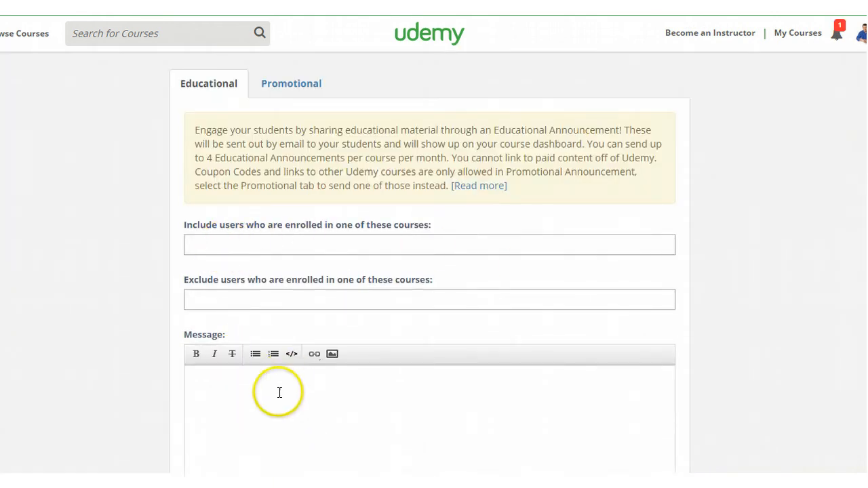
Step: Examine the educational announcement form, including its rules, the include and exclude course filters and the message area
scroll(277, 397, down, 1)
scroll(257, 341, up, 1)
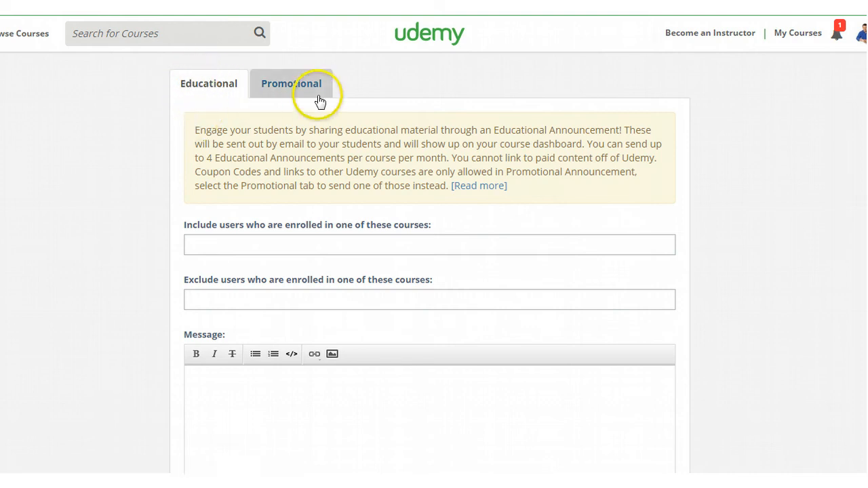
click(193, 249)
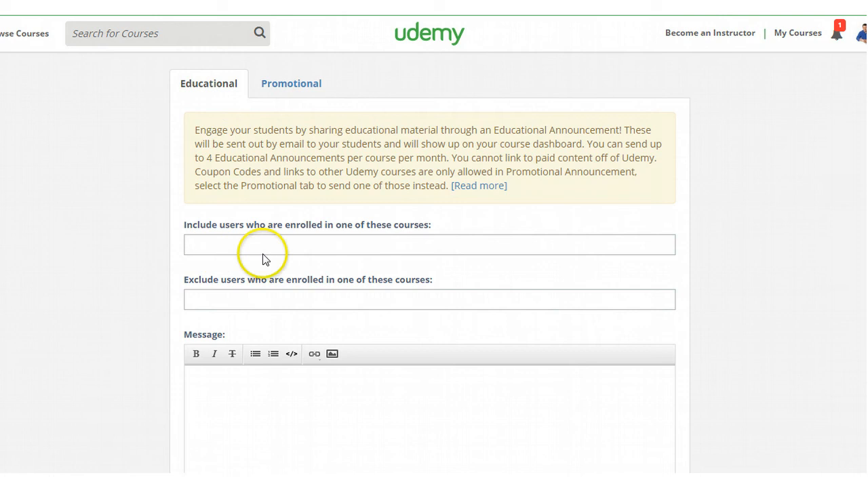
scroll(257, 242, down, 1)
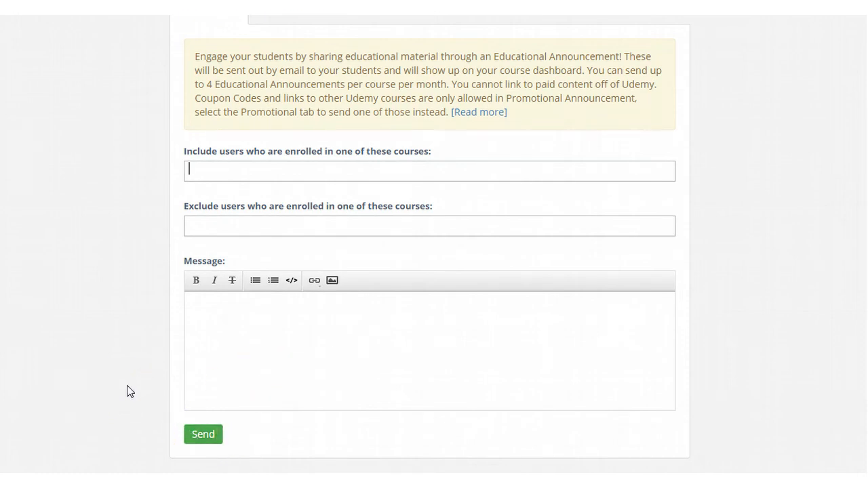
scroll(129, 391, up, 2)
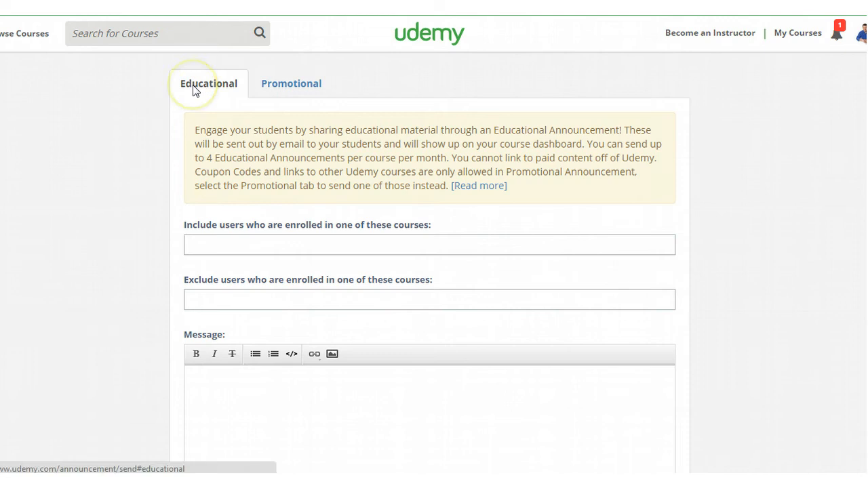
Step: Switch to a promotional announcement and search the courses whose enrolled users are included for "ebay"
click(285, 85)
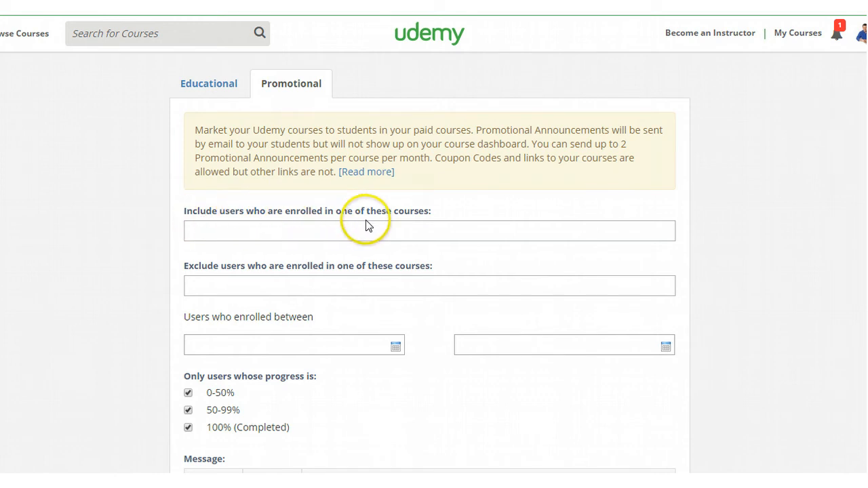
click(218, 230)
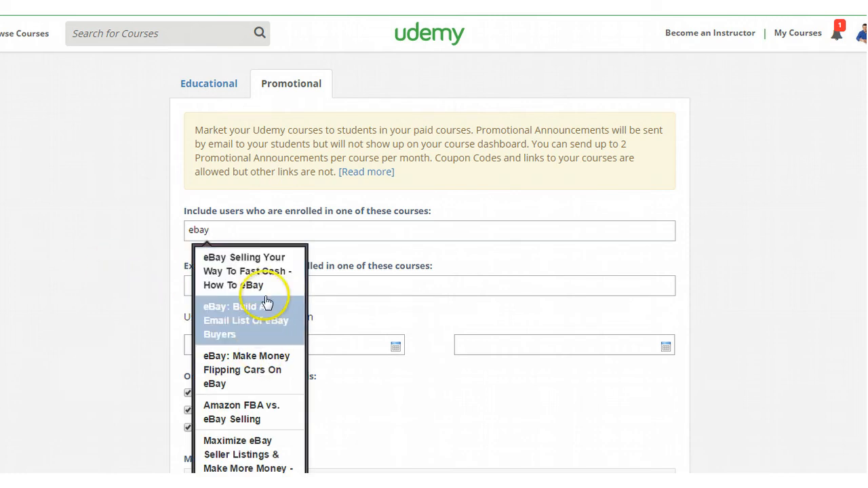
scroll(255, 414, down, 2)
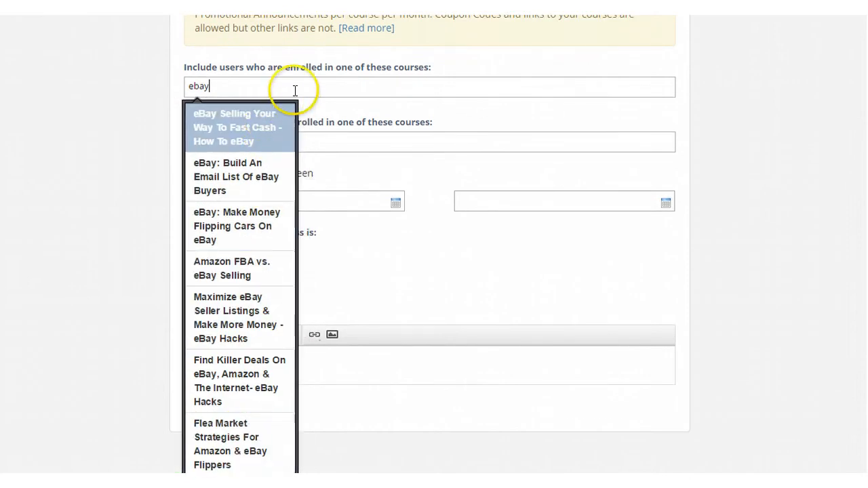
Step: Replace the search for included courses with "a" and browse the full list of suggested courses
drag(293, 87, 275, 87)
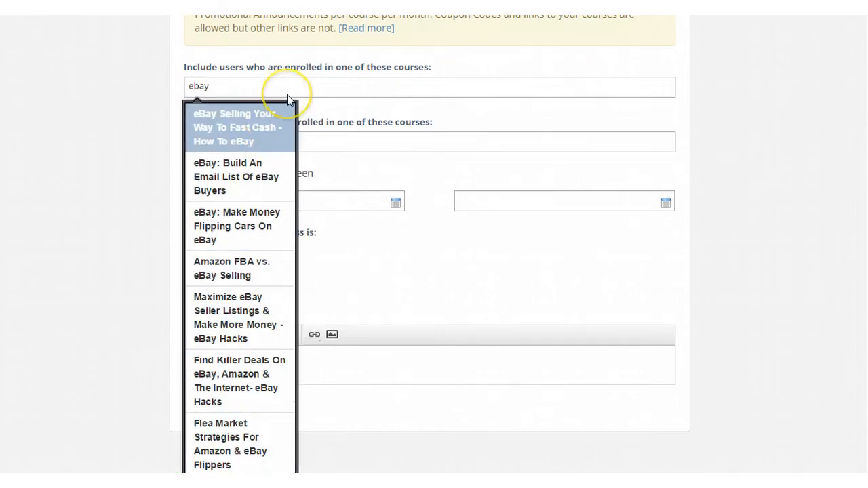
click(288, 96)
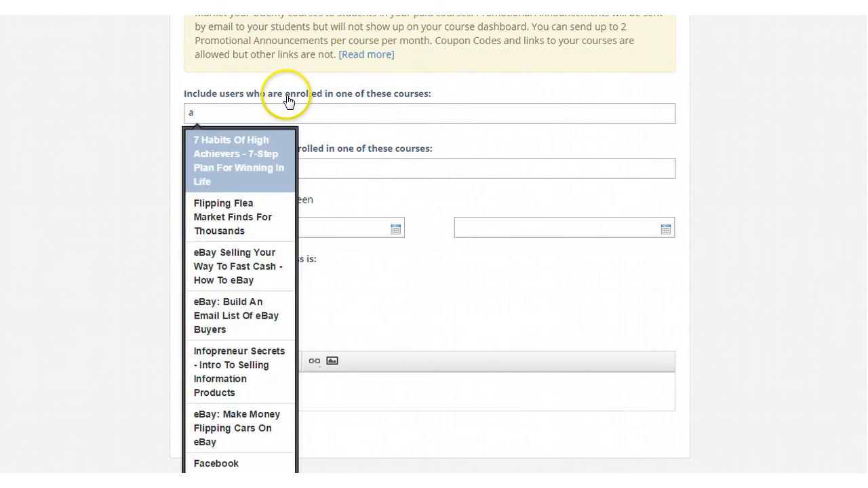
scroll(234, 190, down, 12)
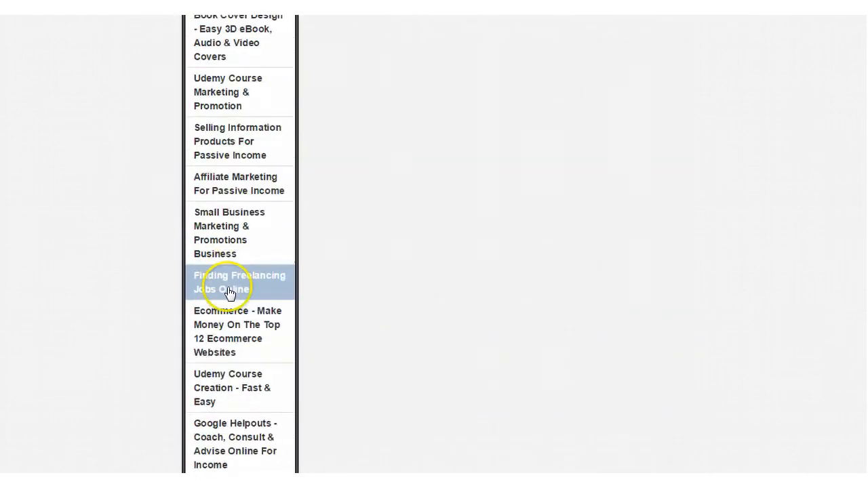
scroll(234, 410, up, 5)
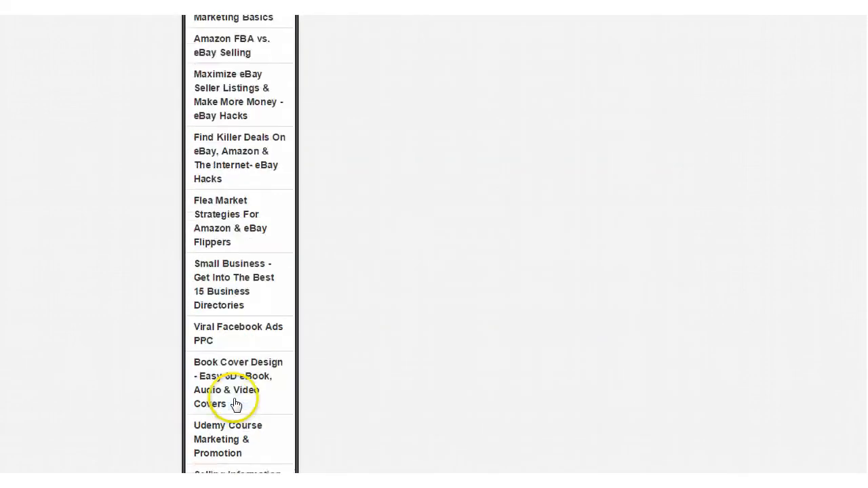
scroll(235, 405, up, 9)
scroll(246, 278, down, 7)
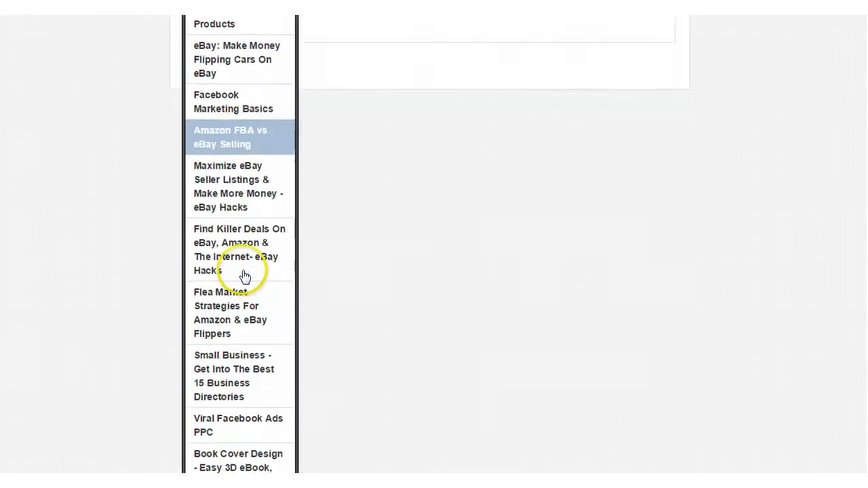
scroll(245, 277, down, 5)
scroll(248, 360, up, 10)
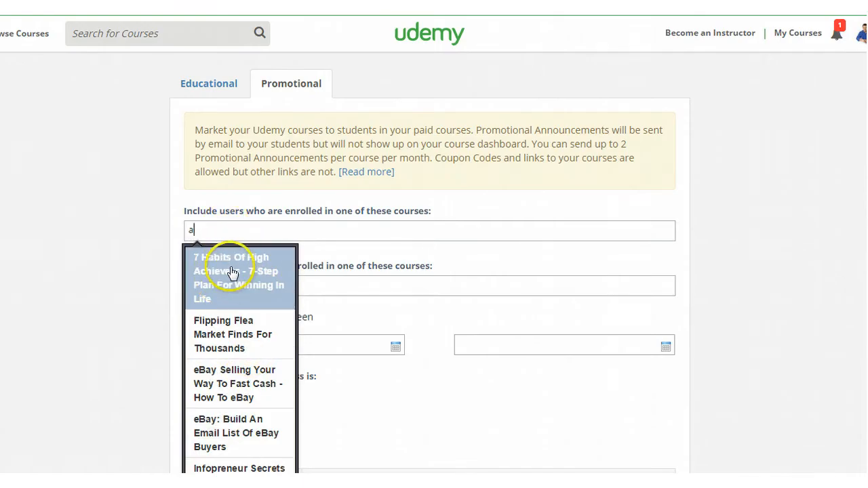
Step: Include users enrolled in 7 Habits Of High Achievers, Flipping Flea Market Finds For Thousands and eBay Selling Your Way To Fast Cash
click(231, 273)
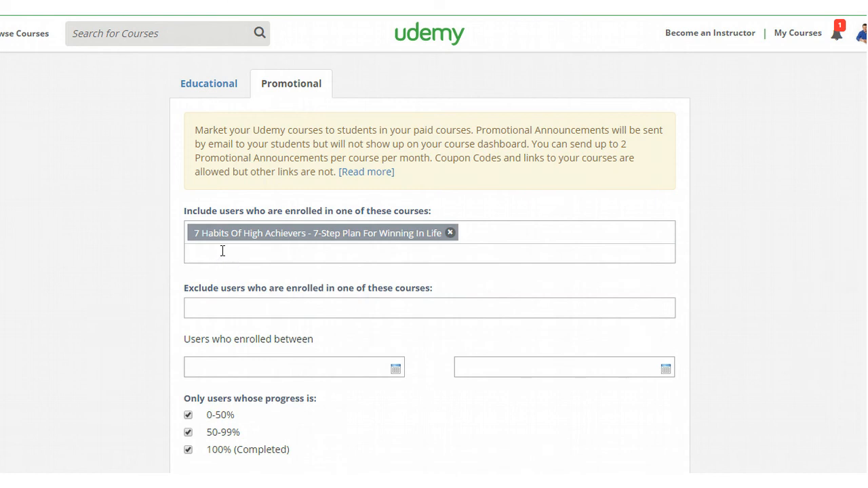
text(a)
click(227, 299)
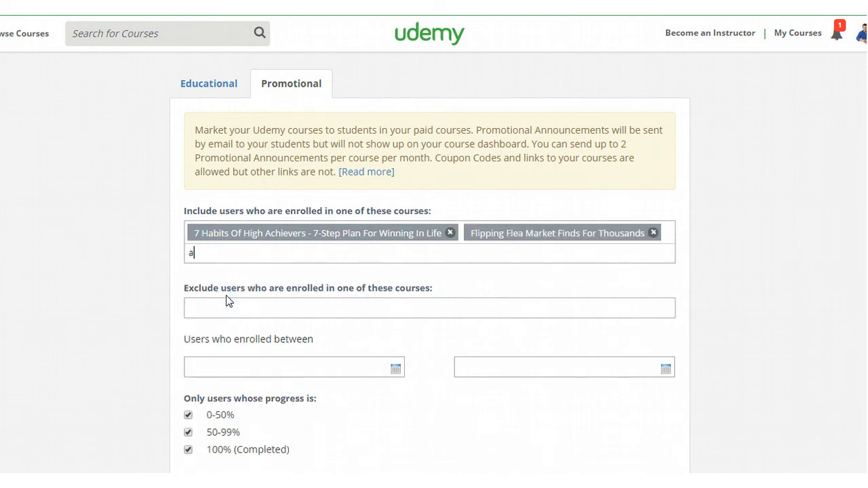
click(227, 295)
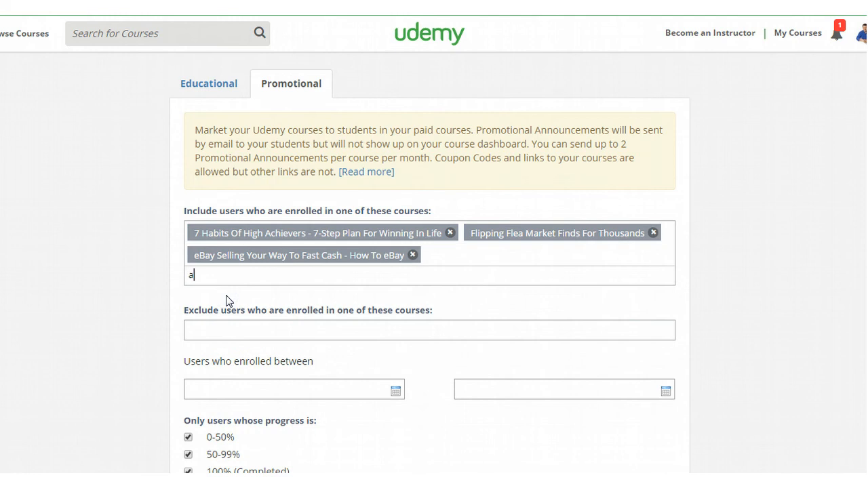
Step: Add eBay: Build An Email List Of eBay Buyers, Infopreneur Secrets and eBay: Make Money Flipping Cars On eBay to the included courses
click(228, 313)
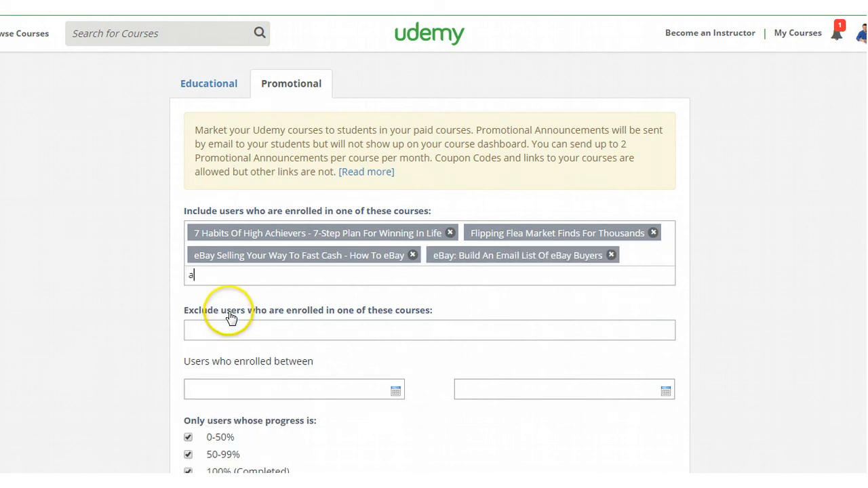
click(230, 300)
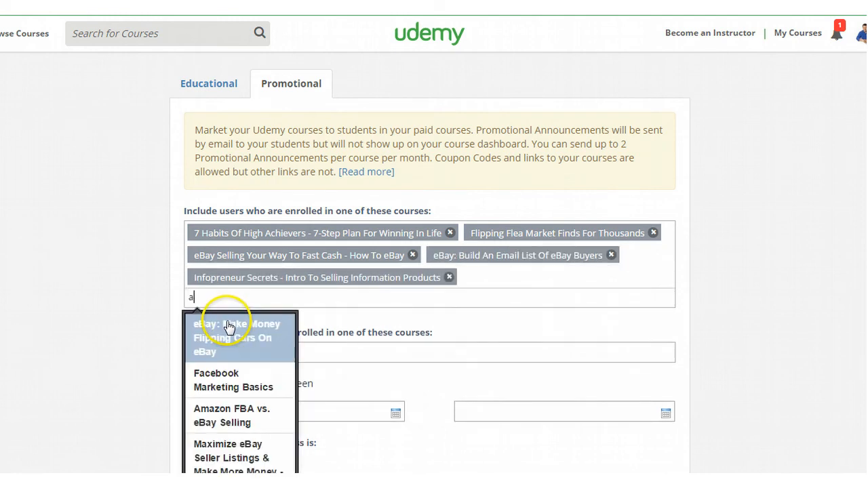
click(229, 330)
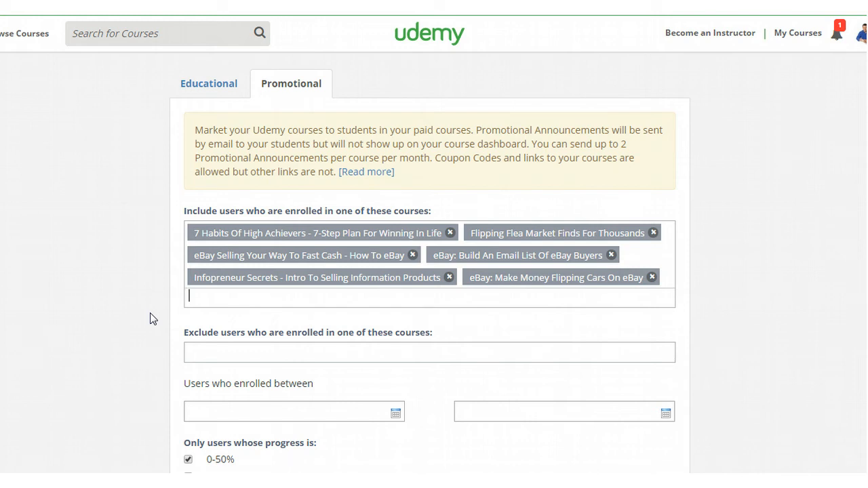
Step: Browse the suggestions for "e" and add Facebook Marketing Basics and Amazon FBA vs. eBay Selling to the included courses
text(e)
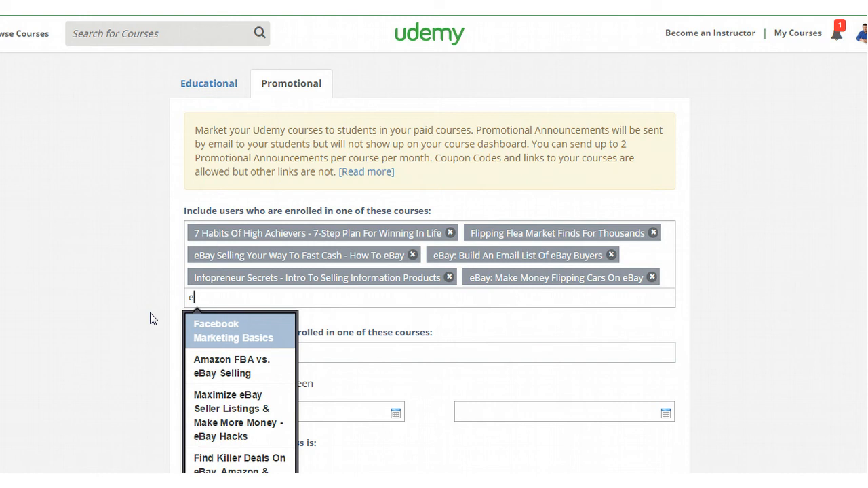
scroll(146, 319, down, 7)
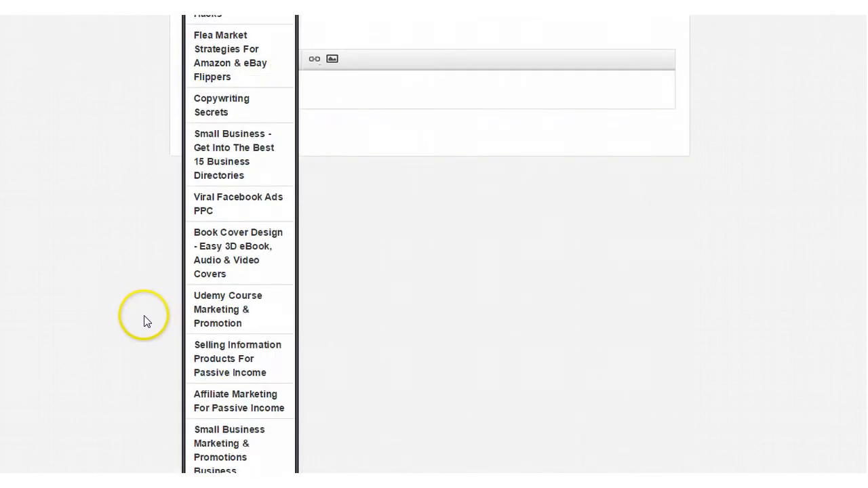
scroll(144, 321, down, 3)
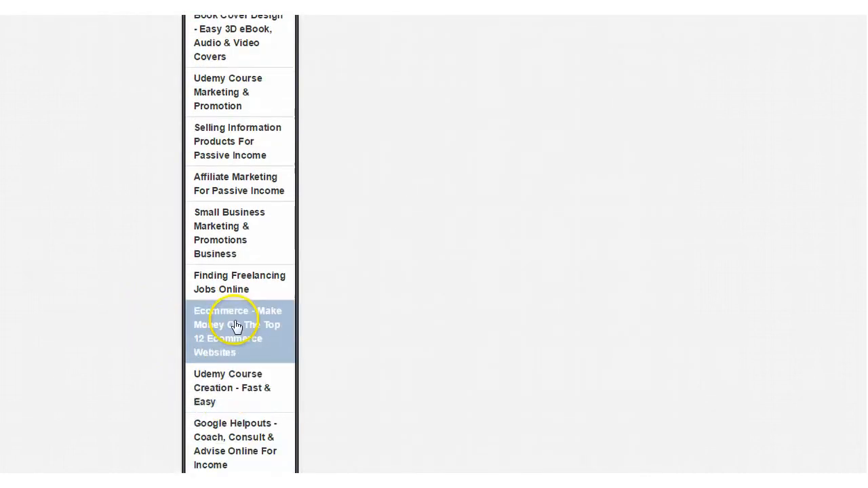
scroll(235, 326, up, 7)
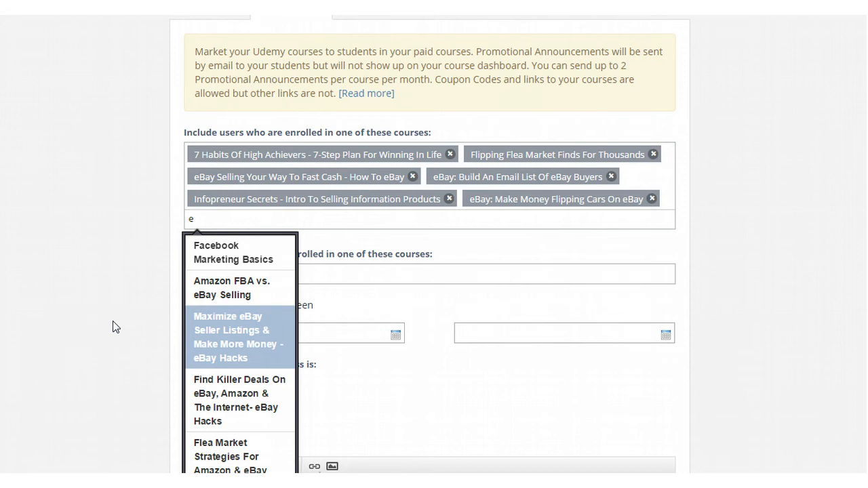
click(112, 325)
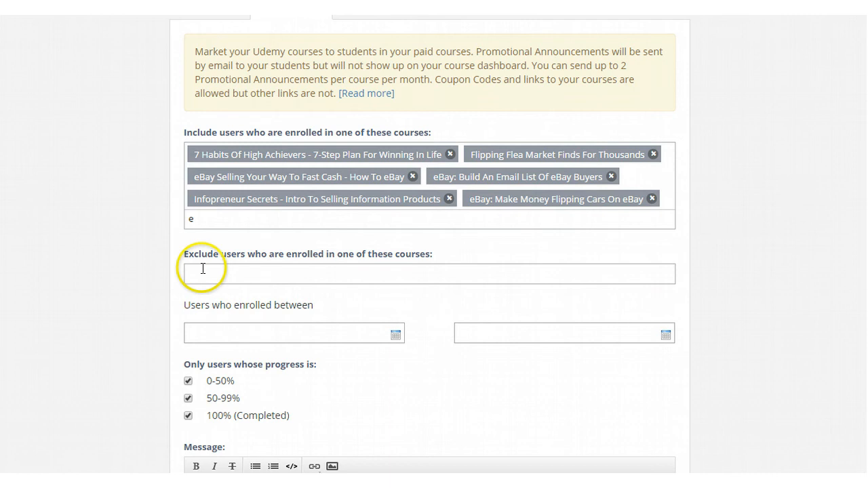
click(195, 218)
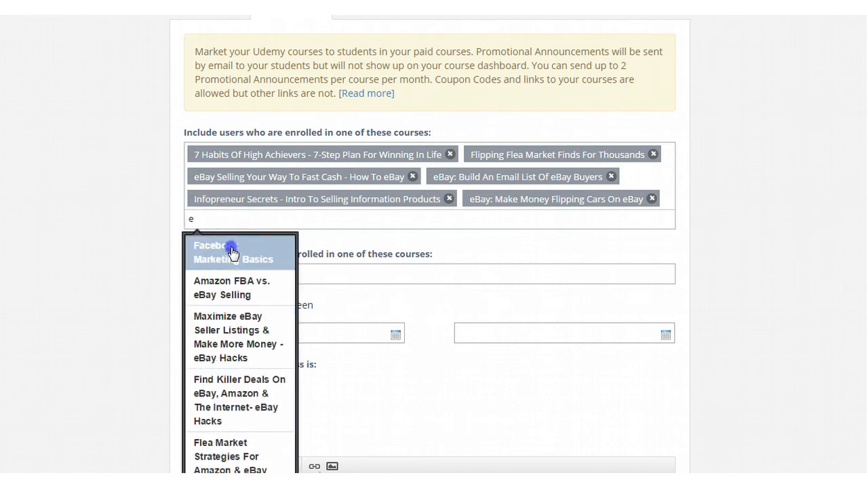
click(232, 253)
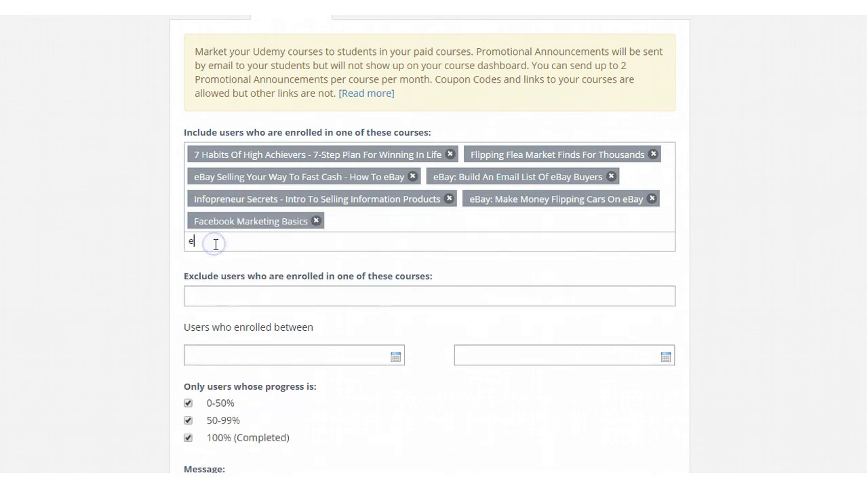
text(e)
click(218, 261)
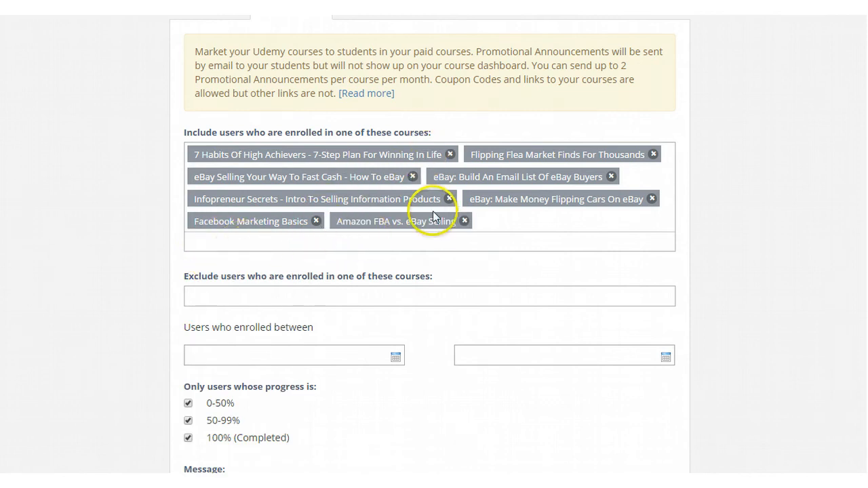
Step: Remove eBay Selling Your Way To Fast Cash from the included courses and exclude users enrolled in Affiliate Marketing For Passive Income
click(413, 176)
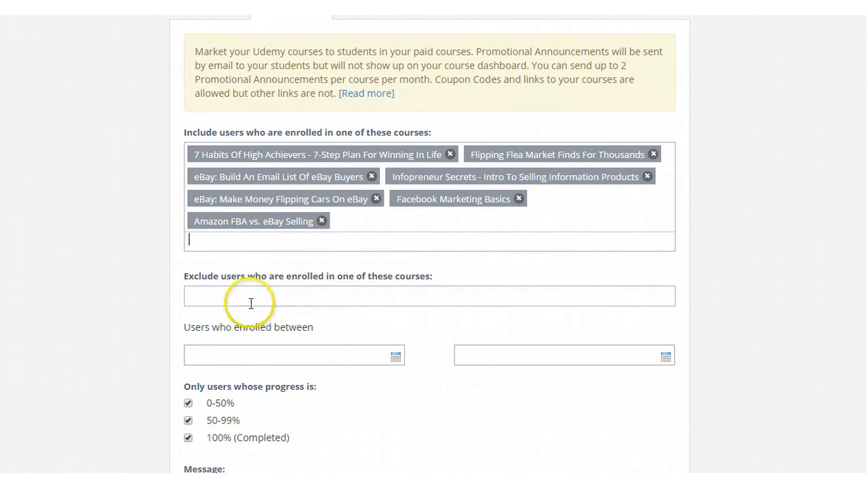
click(216, 294)
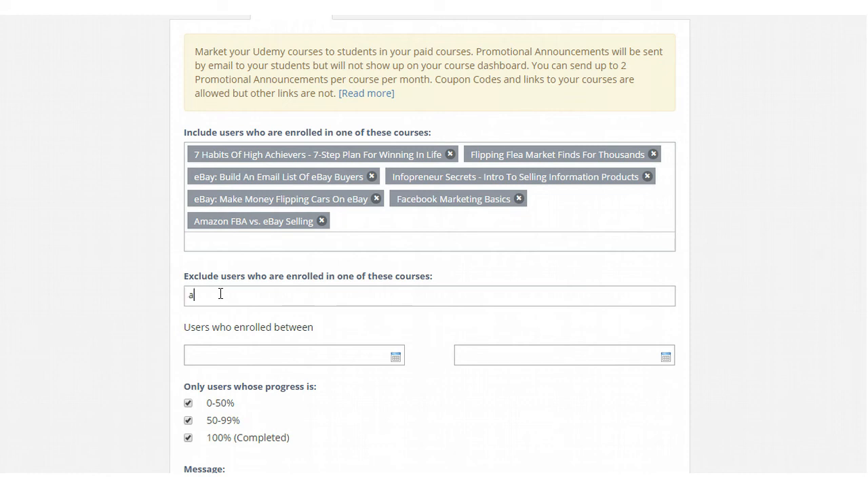
text(f)
click(224, 330)
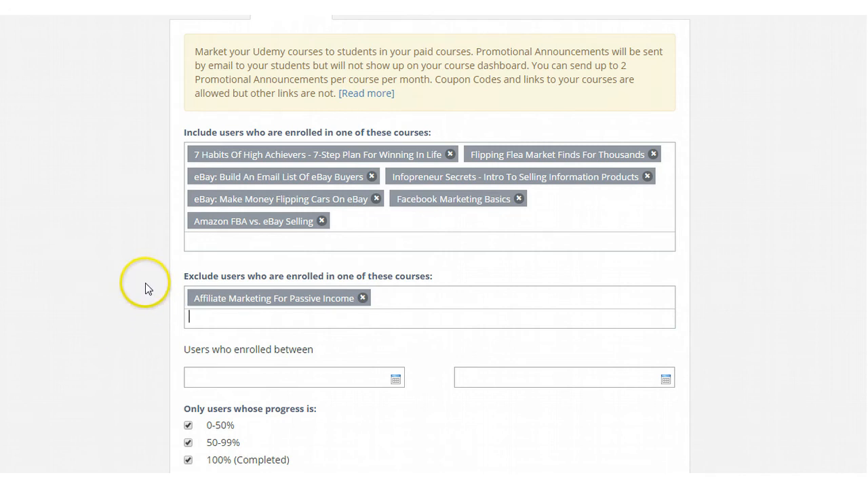
Step: Limit the recipients to users who enrolled between 2015-01-20 and 2015-02-24
scroll(142, 287, down, 1)
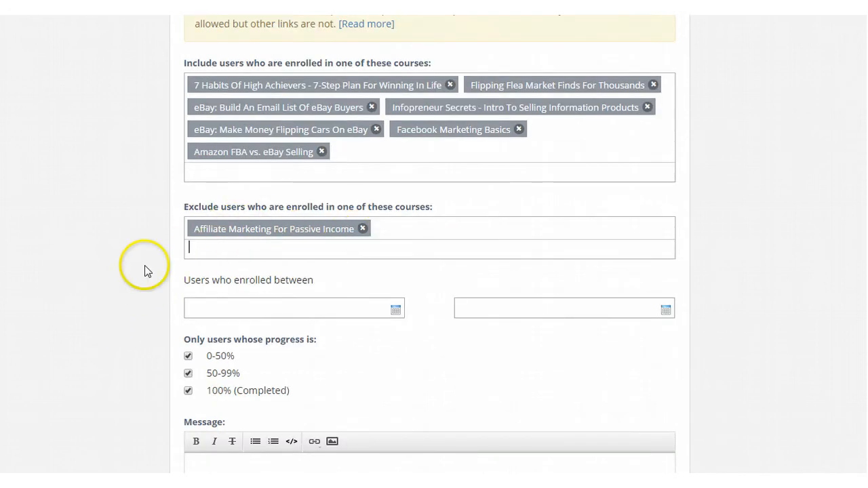
scroll(140, 281, down, 1)
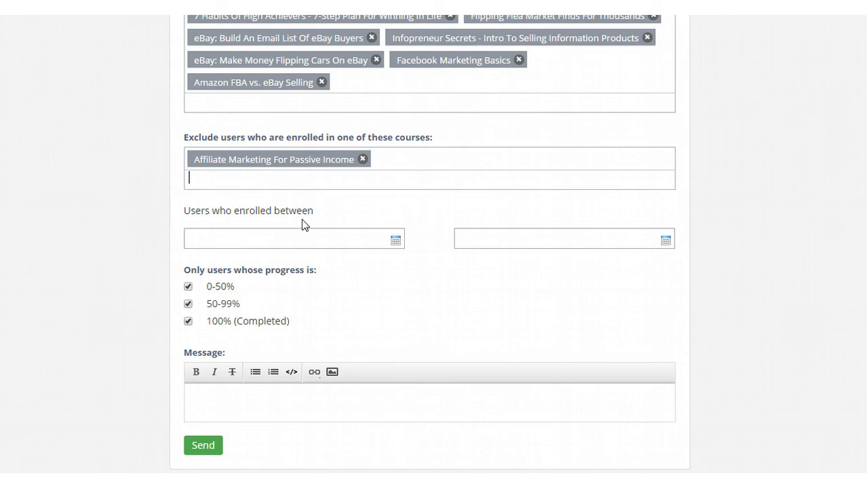
click(396, 241)
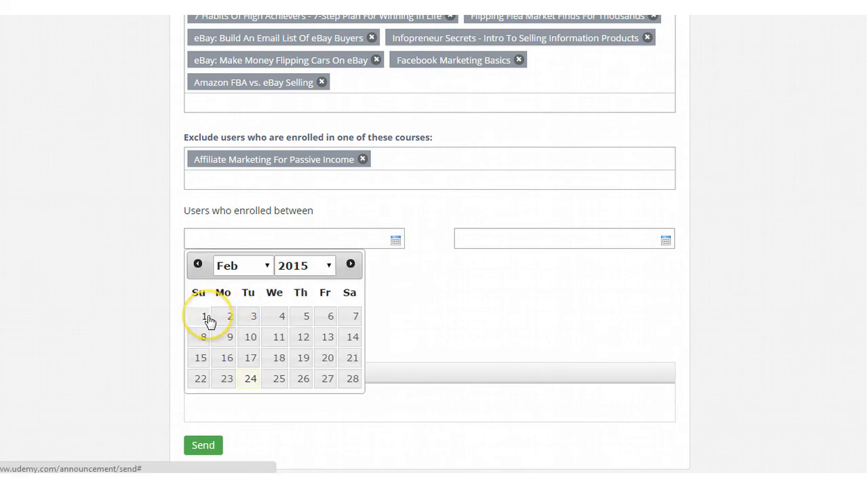
click(198, 266)
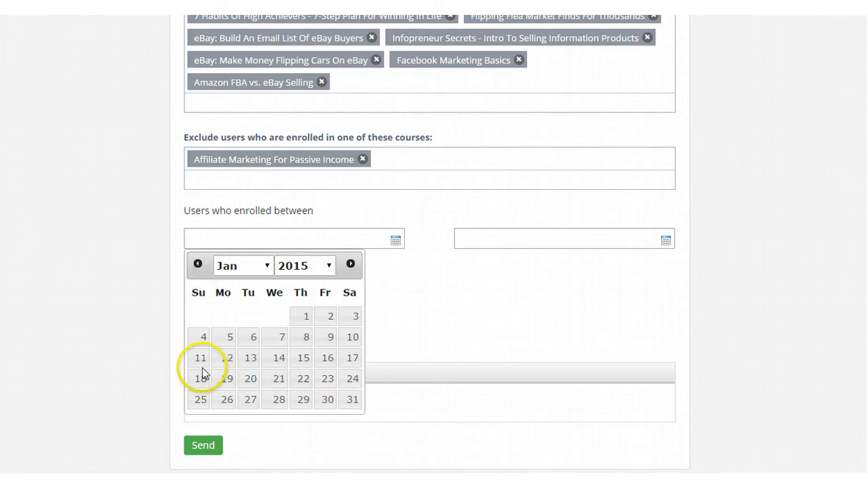
click(249, 380)
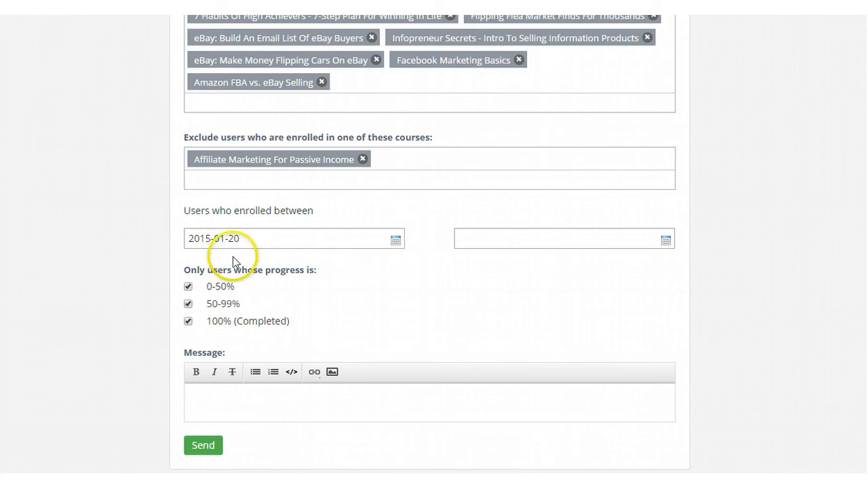
click(620, 240)
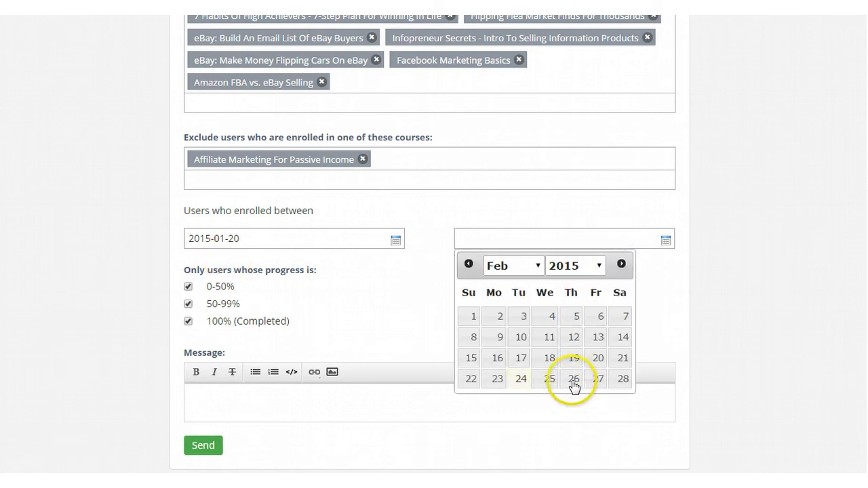
click(520, 381)
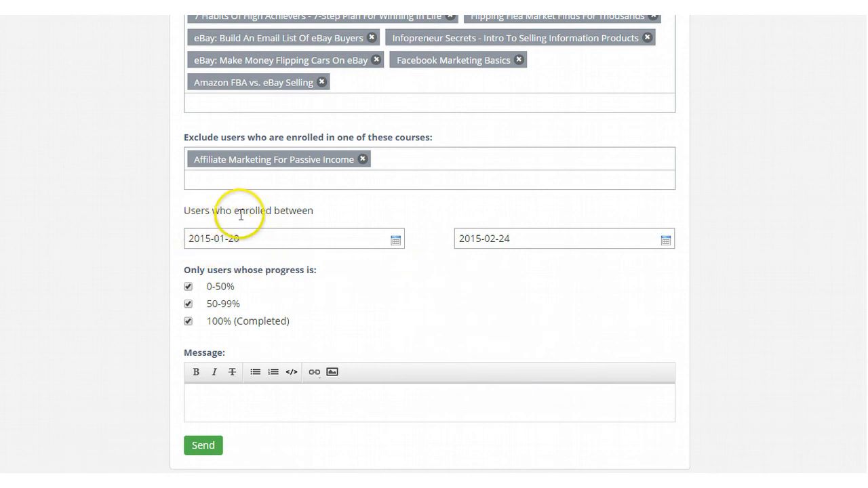
Step: Browse the calendar of the enrolment start date back through 2014 to June 2013 and around the following months
click(260, 239)
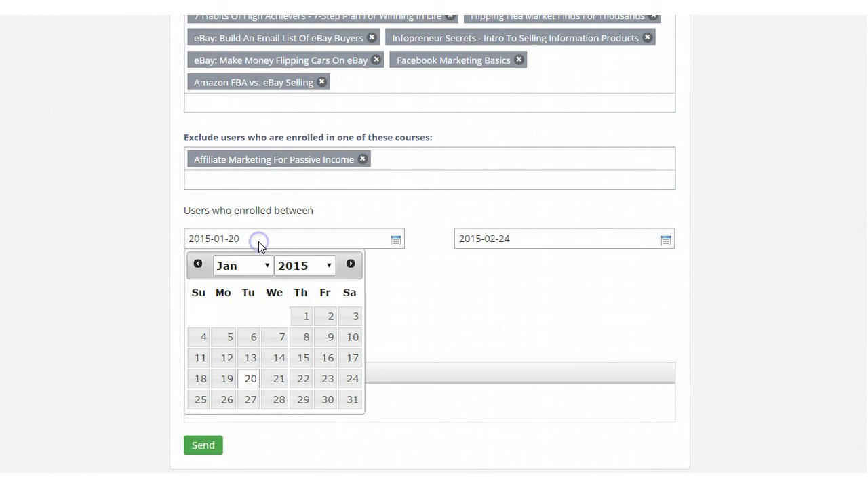
click(198, 265)
click(198, 264)
double_click(198, 264)
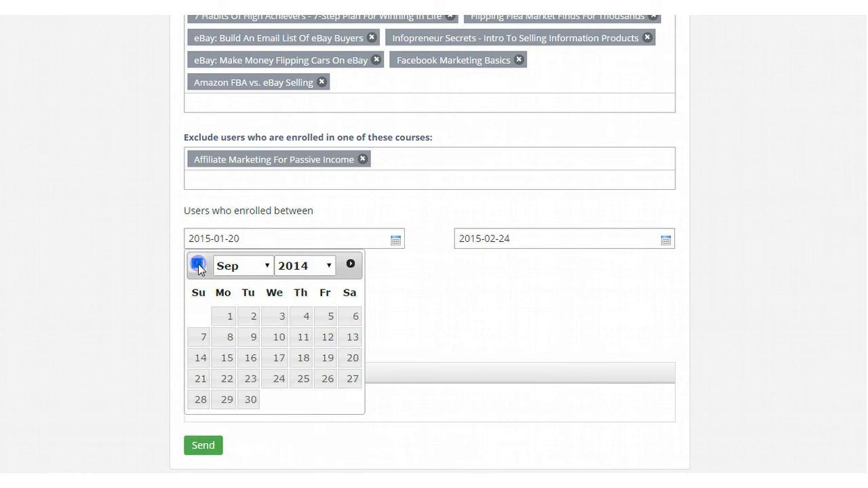
double_click(198, 265)
double_click(198, 265)
double_click(198, 264)
double_click(198, 264)
double_click(198, 264)
click(198, 264)
double_click(198, 264)
click(198, 264)
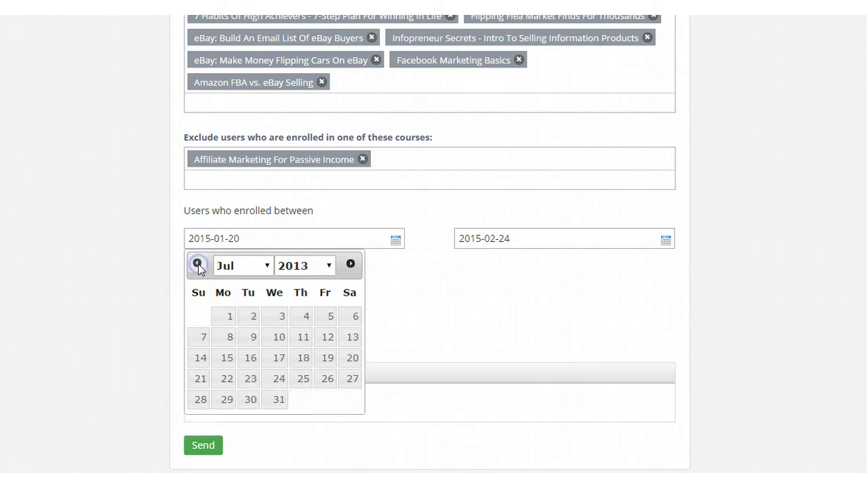
click(198, 265)
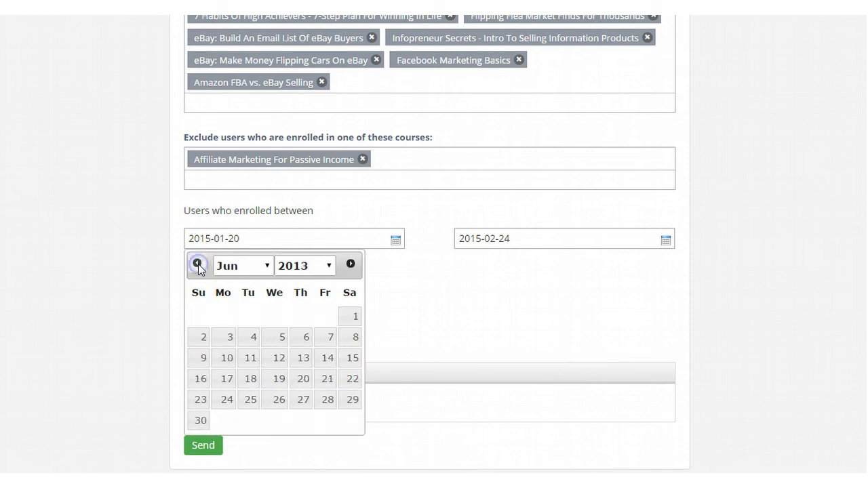
click(350, 264)
click(351, 264)
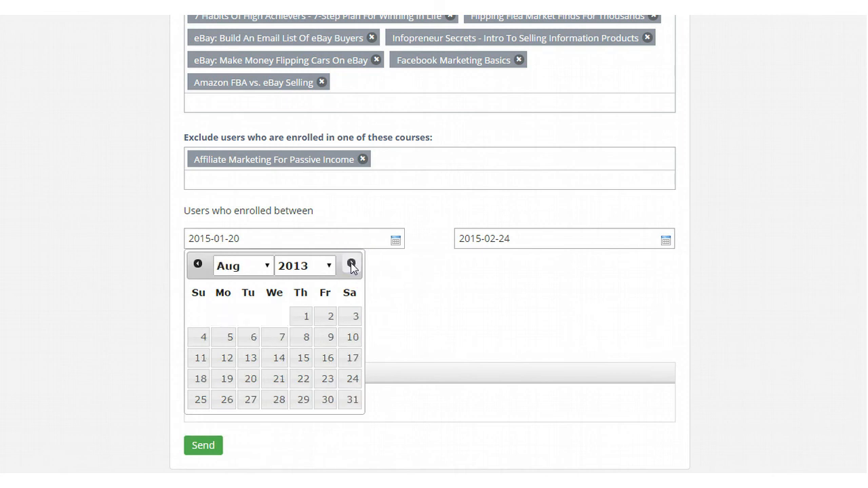
click(350, 264)
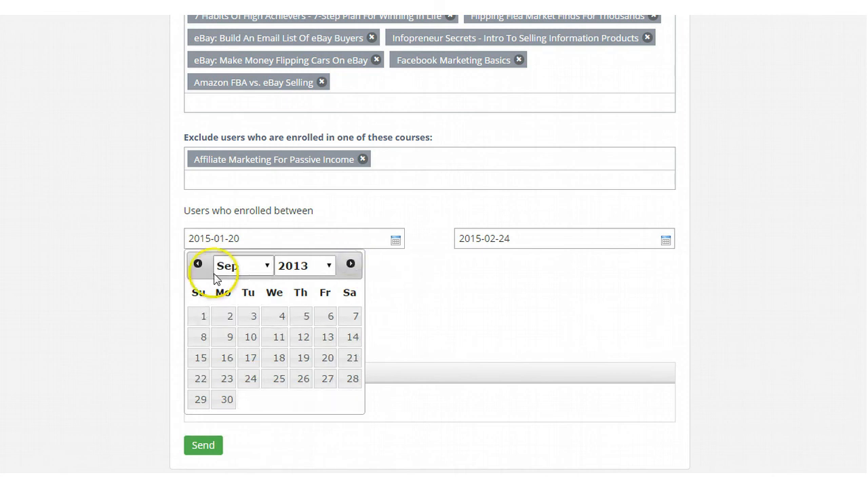
click(198, 264)
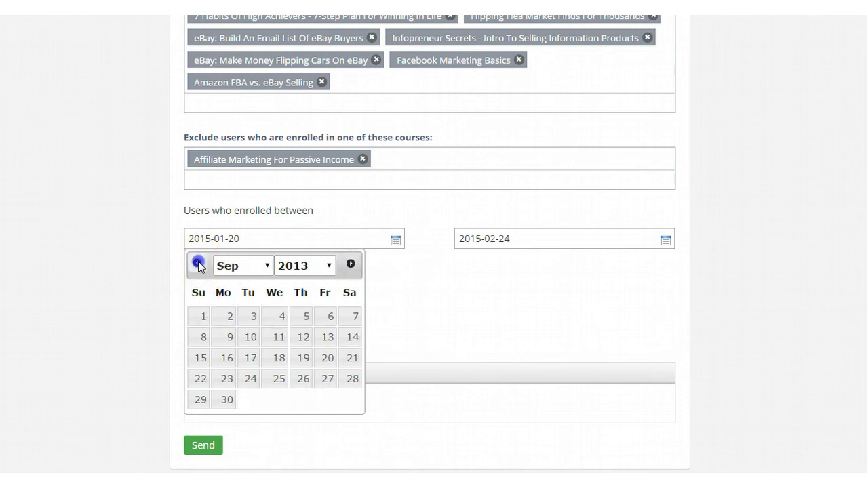
Step: Set the end date of the enrolment range to 2015-01-20
click(538, 241)
click(468, 264)
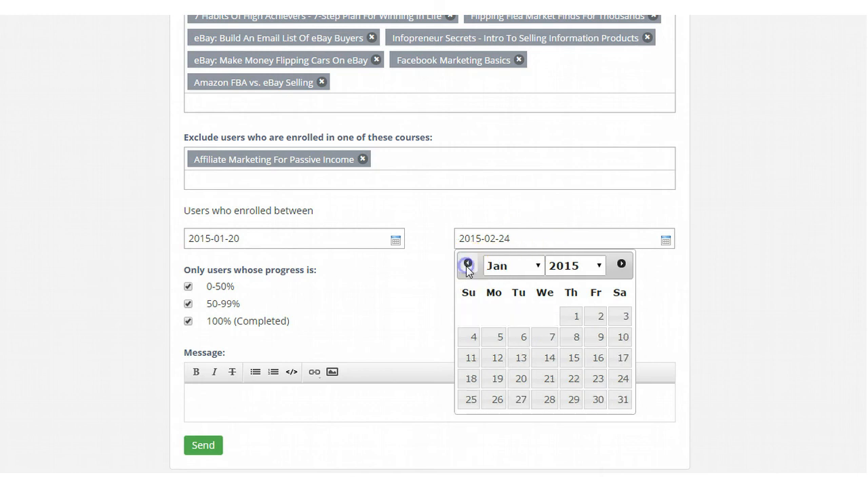
click(520, 379)
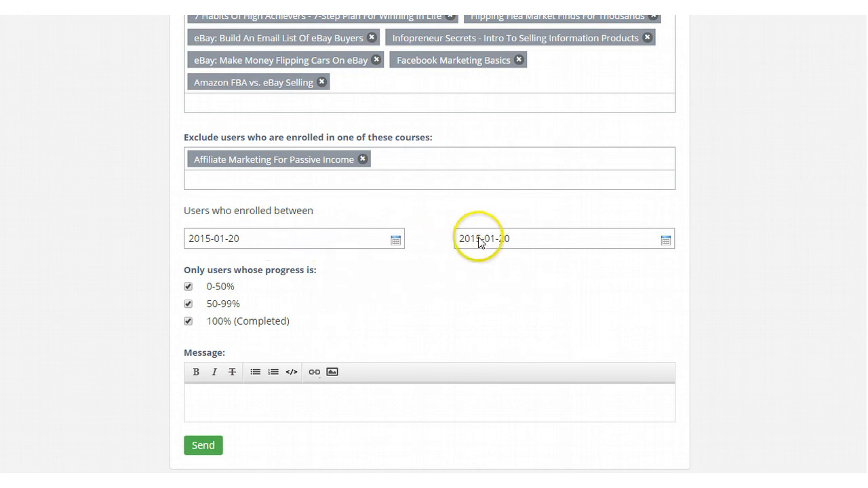
Step: Place the cursor in the announcement's message field and review the sample $10 sale email in Gmail
scroll(302, 274, down, 1)
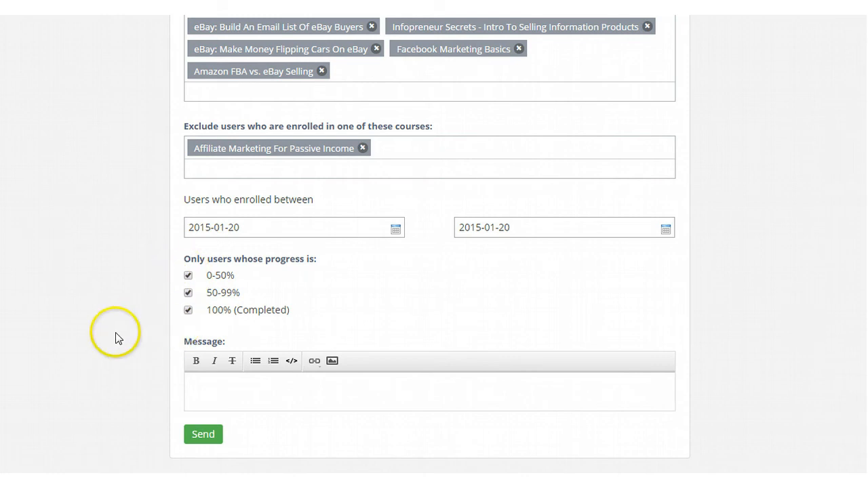
click(208, 387)
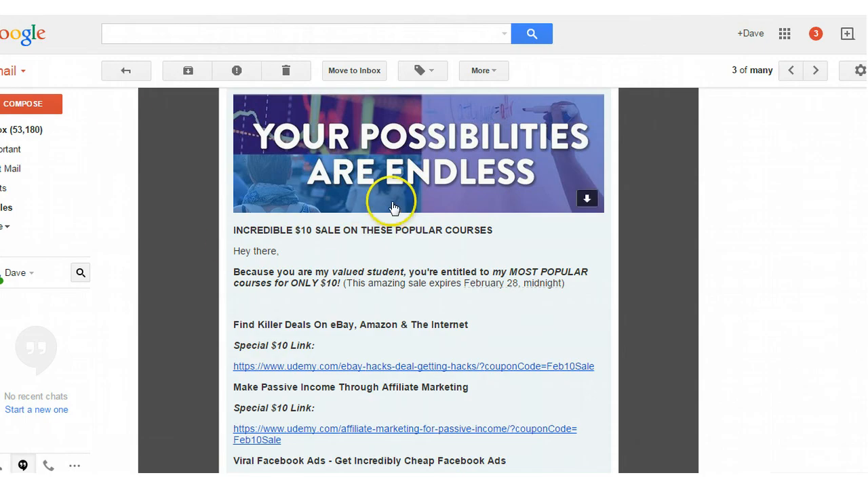
scroll(379, 200, up, 1)
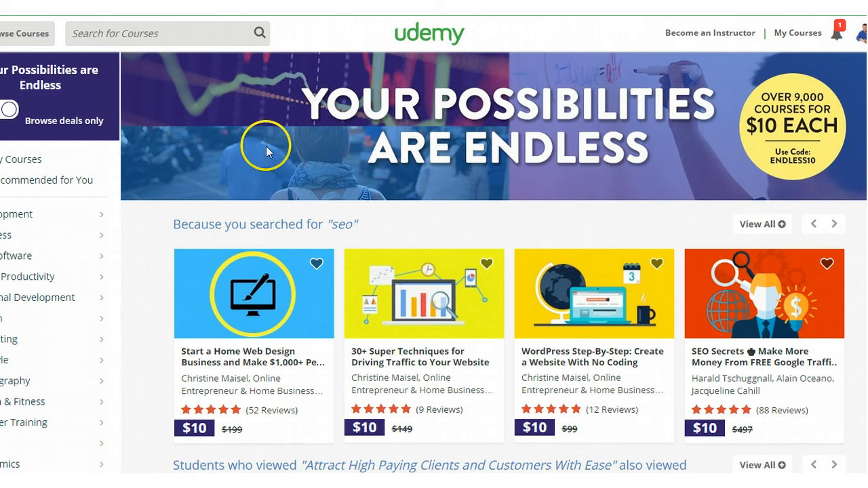
Step: Capture the "Your Possibilities Are Endless" banner on the Udemy home page with Snipping Tool, leaving out the yellow $10 badge
click(2, 482)
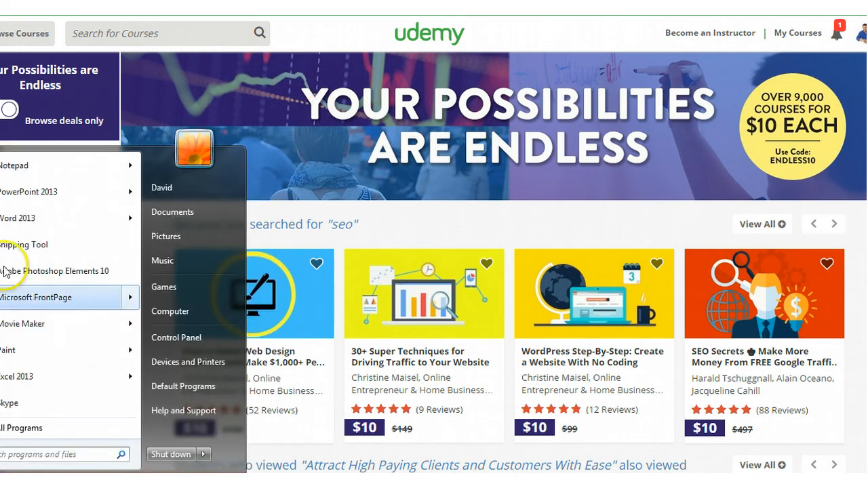
click(22, 245)
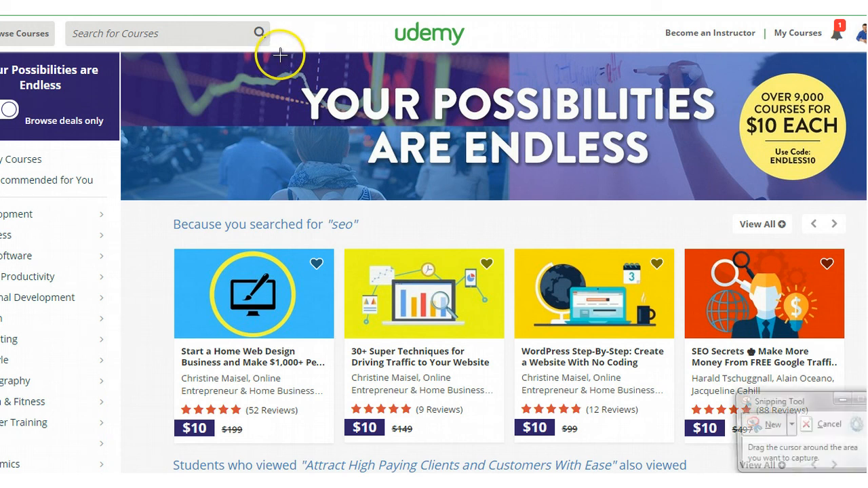
drag(279, 56, 737, 196)
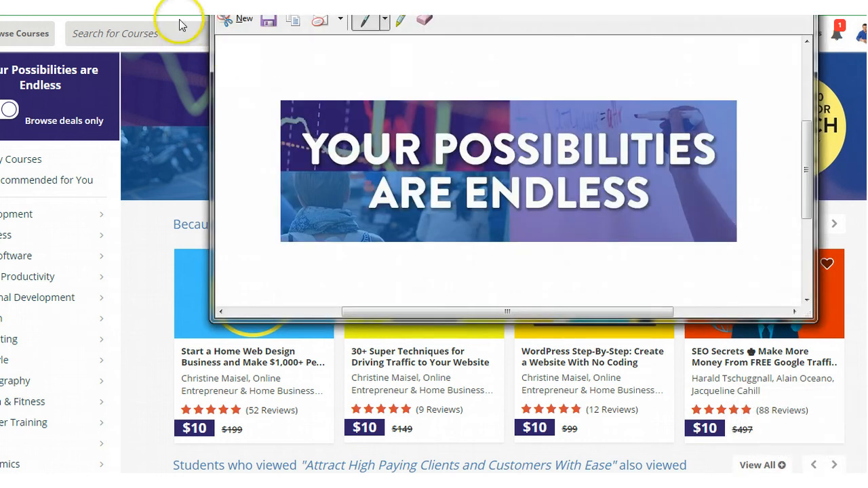
Step: Start saving the snip, browse Temporary Images Downloads to Possibilities.JPG, and close the save dialog without saving
click(225, 2)
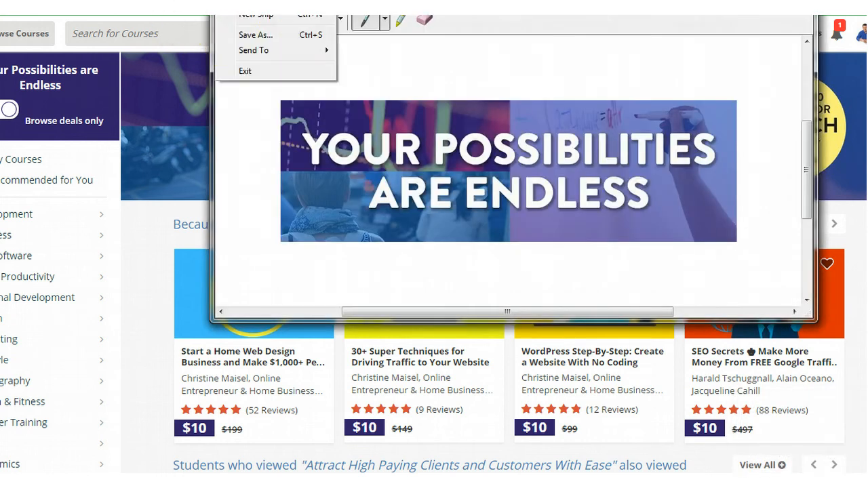
click(242, 38)
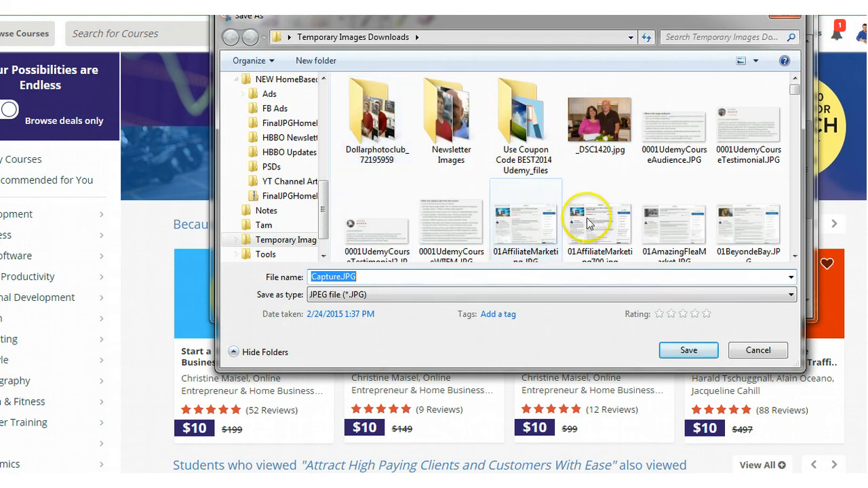
drag(793, 88, 781, 209)
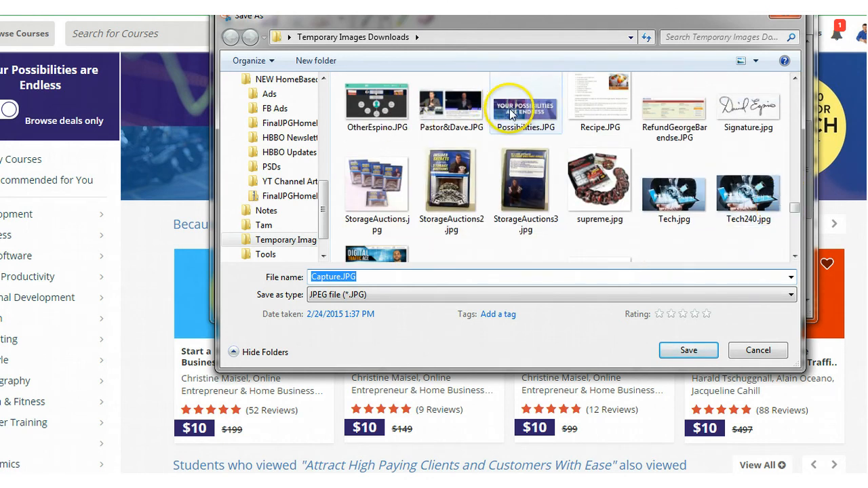
click(784, 12)
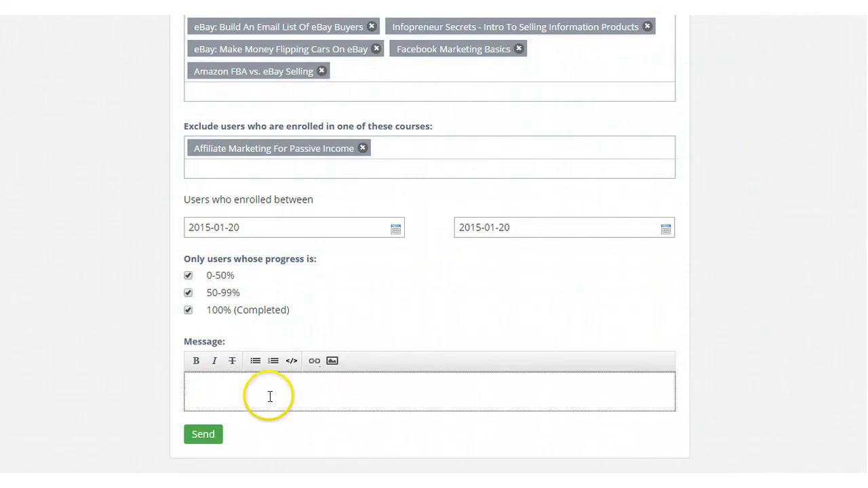
Step: Insert the image Possibilities.JPG from the Temporary Images Downloads folder into the announcement message
click(332, 362)
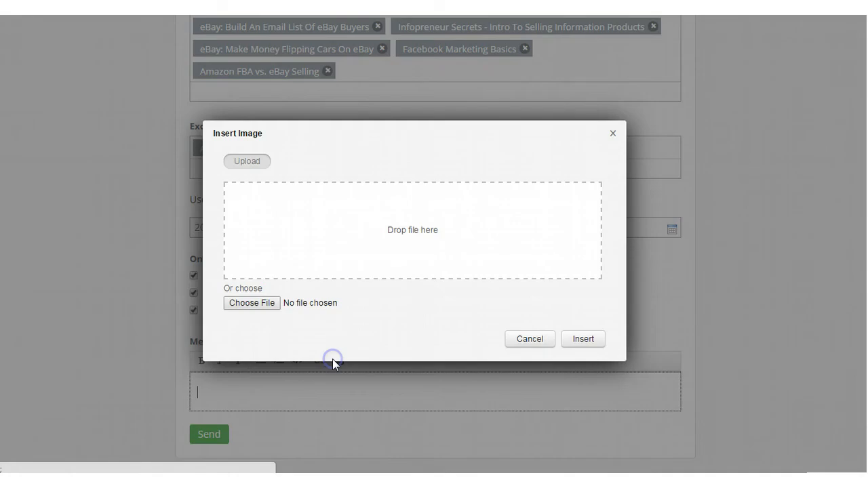
click(252, 302)
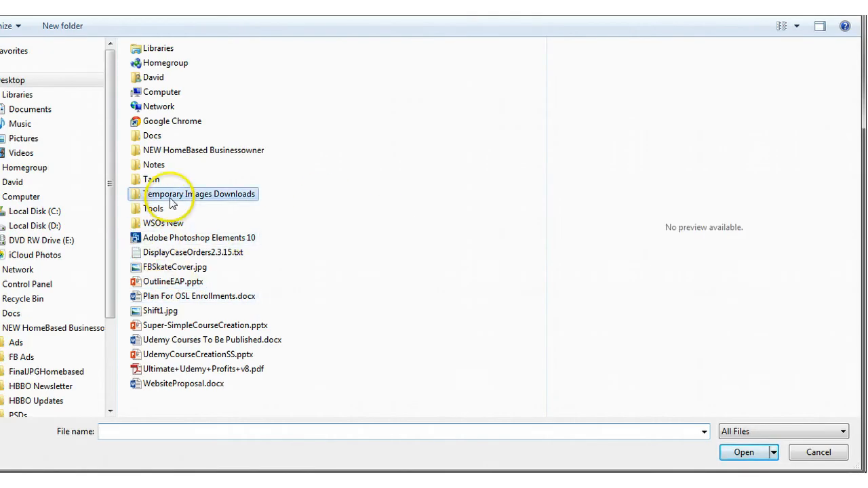
double_click(145, 194)
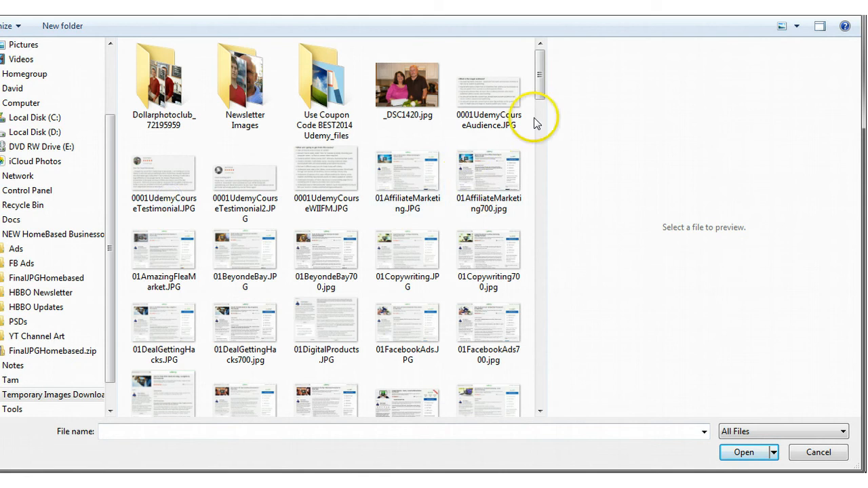
drag(538, 74, 543, 318)
click(404, 182)
double_click(403, 181)
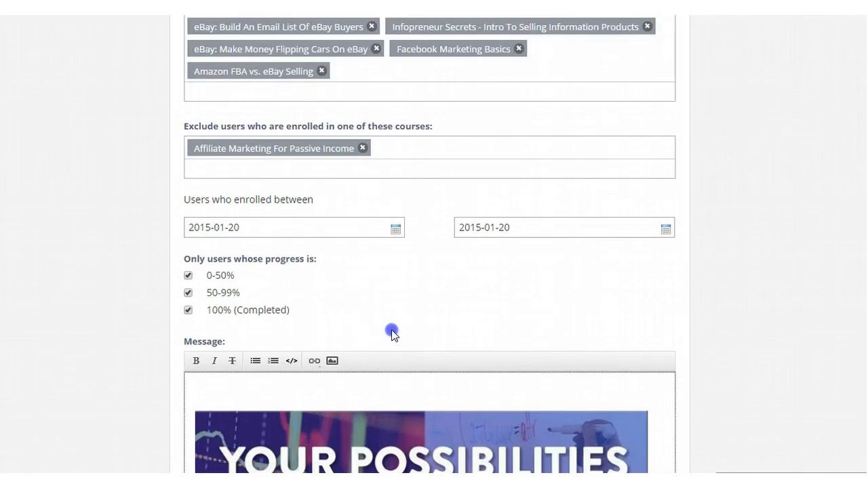
Step: Remove the empty line above the banner image in the message and leave an empty line below it
scroll(150, 294, down, 3)
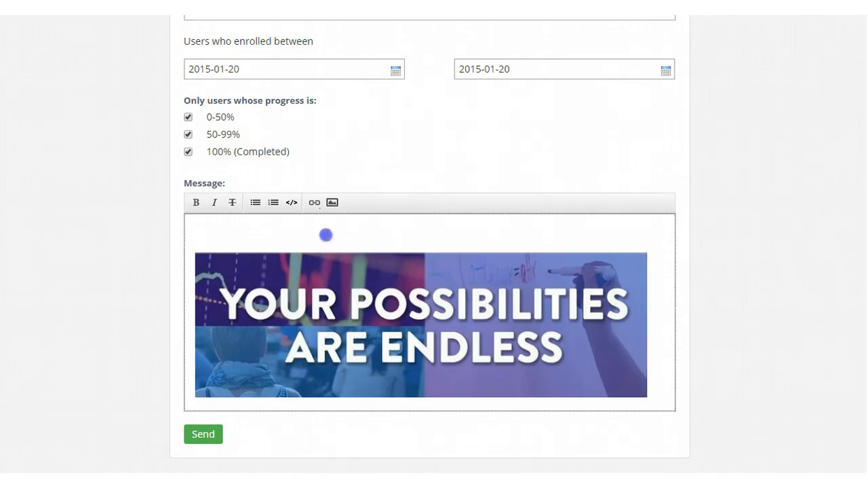
scroll(327, 235, up, 2)
click(426, 302)
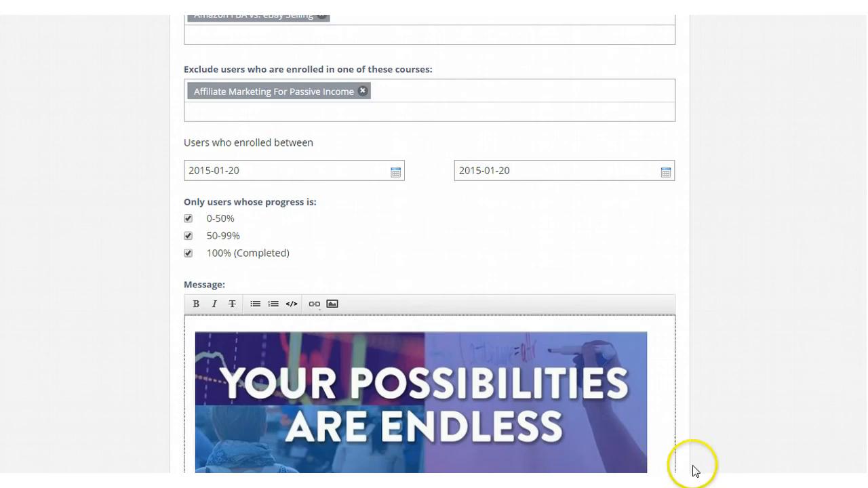
scroll(662, 421, down, 2)
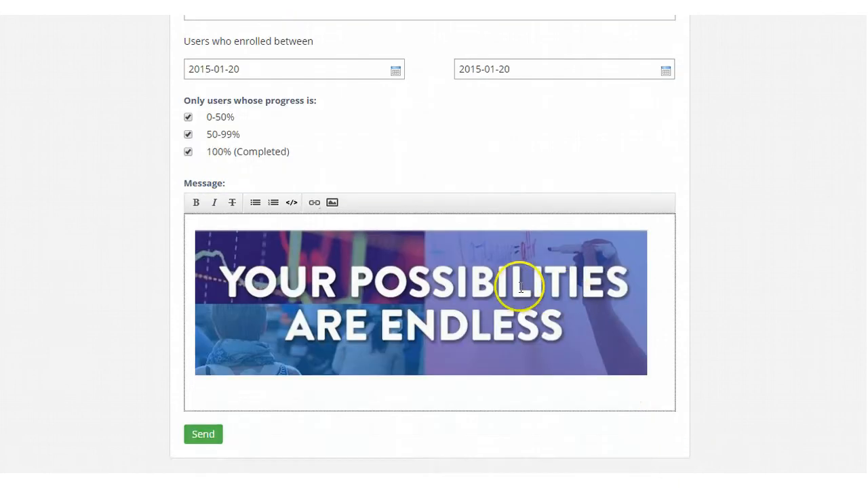
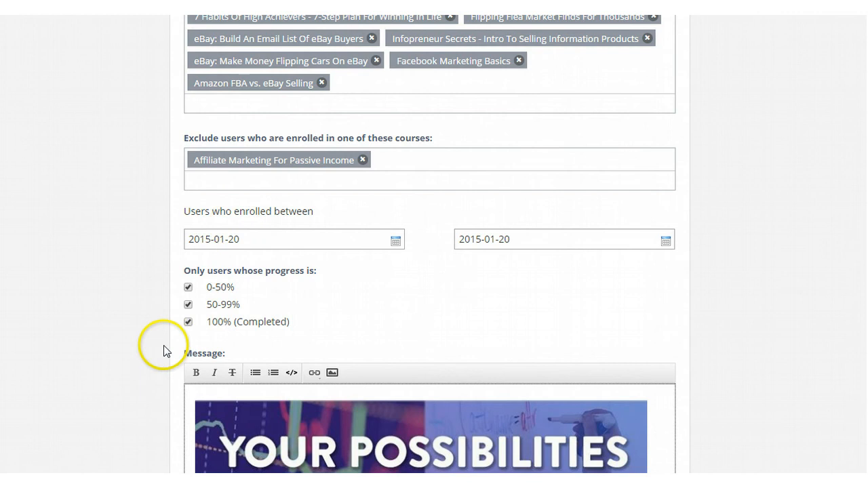
Step: Make the line "Affiliate Marketing Course - Special $10 Deal" in the message bold
scroll(155, 325, down, 5)
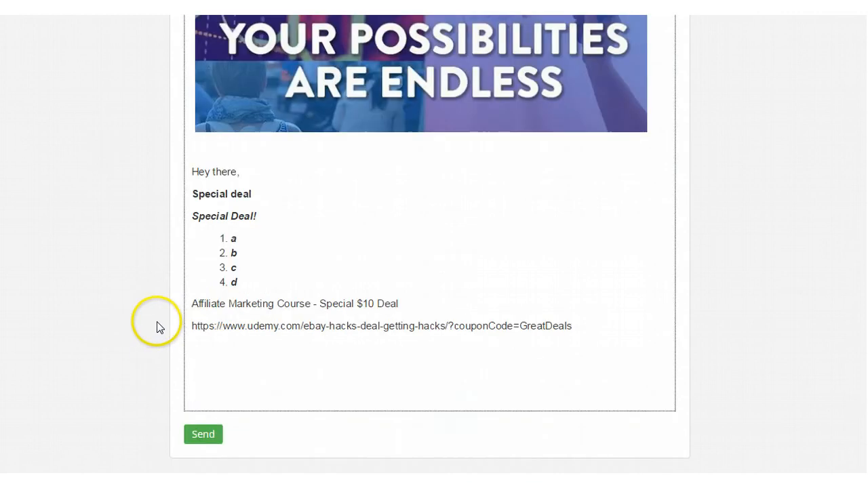
right_click(193, 327)
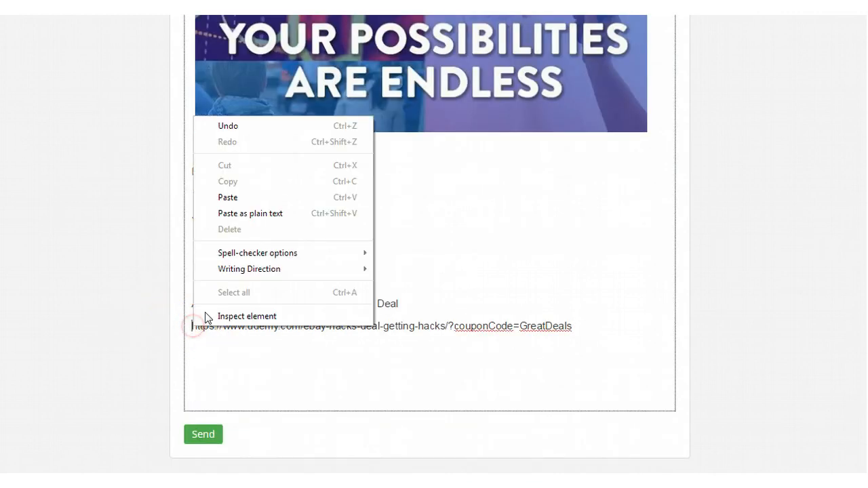
click(318, 337)
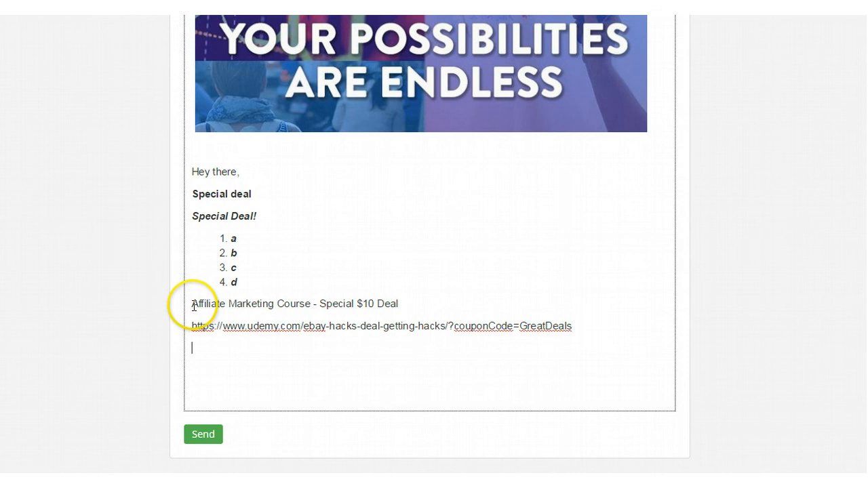
drag(192, 305, 411, 304)
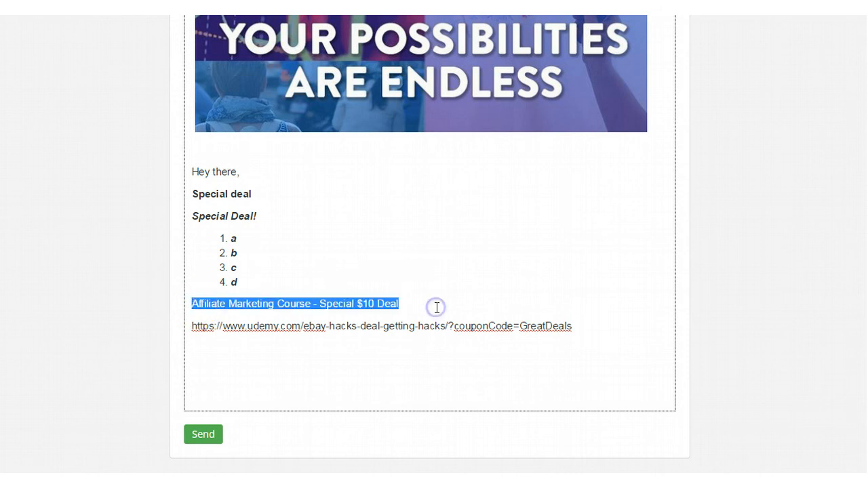
scroll(149, 291, up, 3)
click(196, 168)
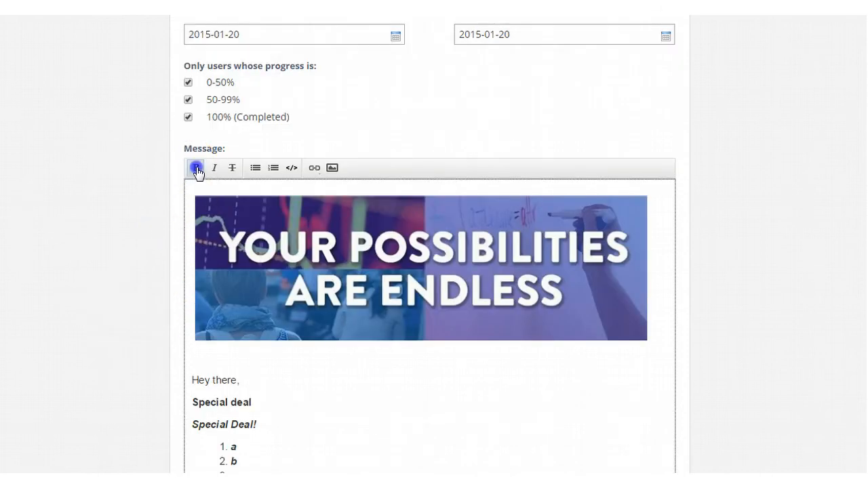
scroll(281, 310, down, 3)
click(435, 303)
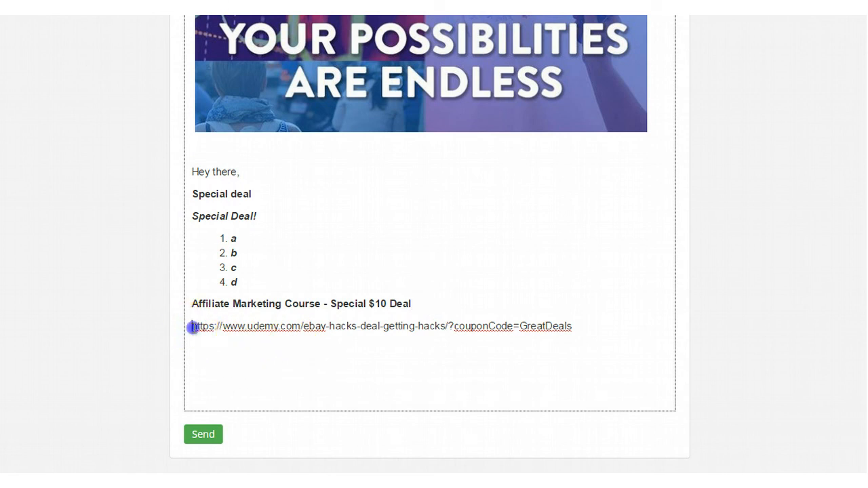
Step: Turn the ebay-hacks-deal-getting-hacks coupon URL in the message into a link to that same address, opening in a new tab, and start a new line below
drag(193, 327, 564, 325)
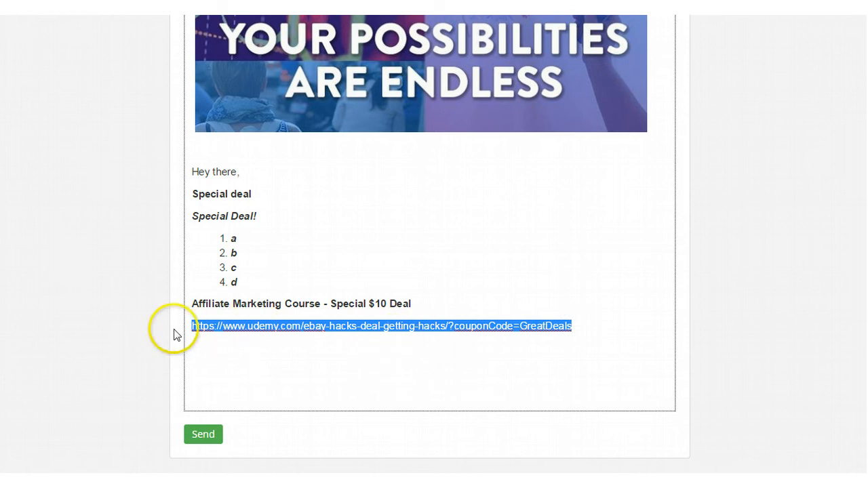
right_click(387, 329)
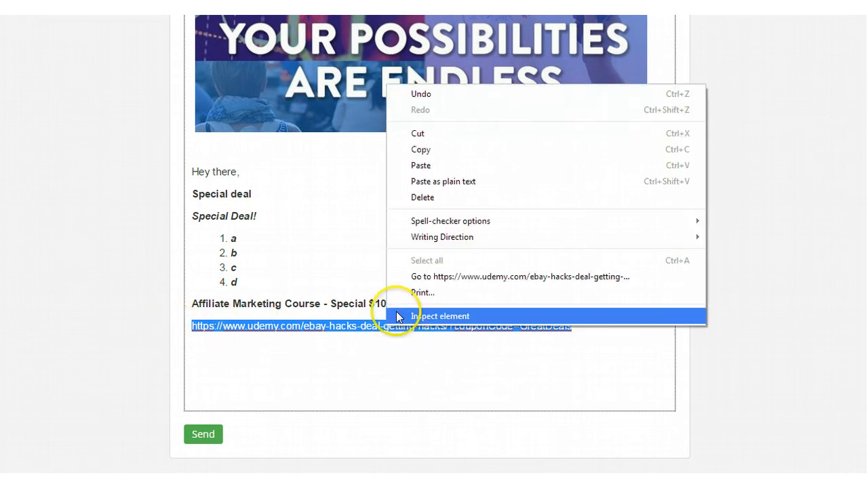
click(431, 151)
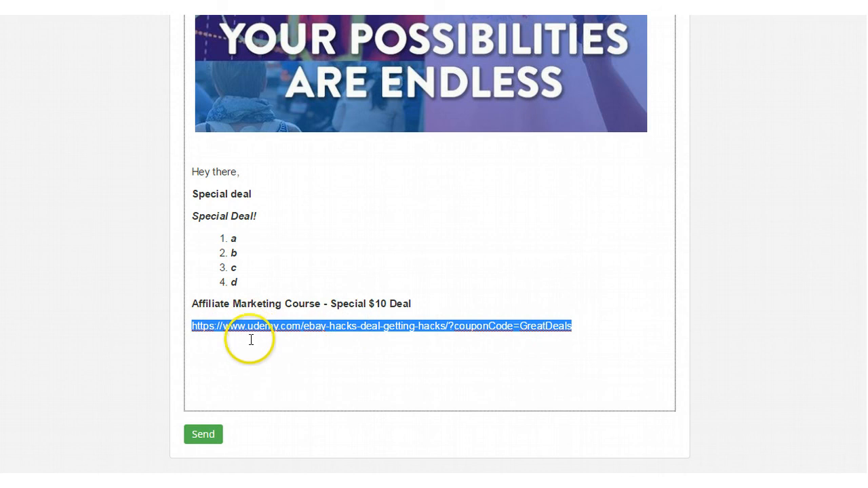
scroll(157, 333, up, 5)
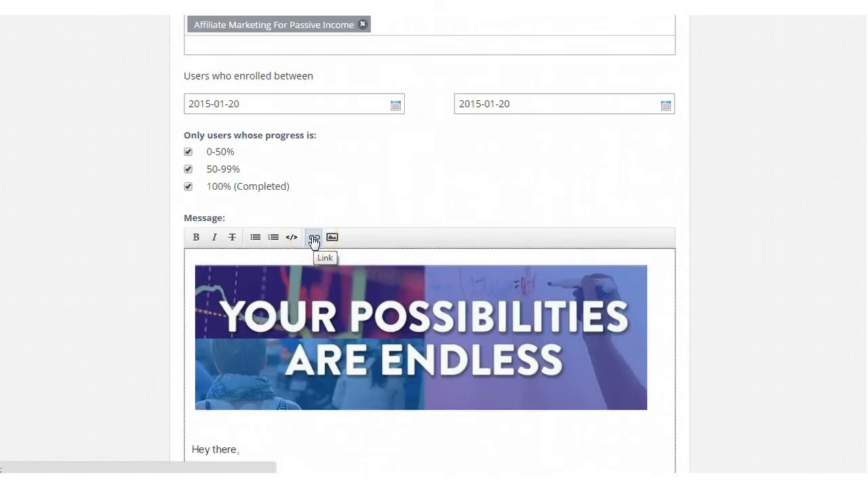
click(313, 238)
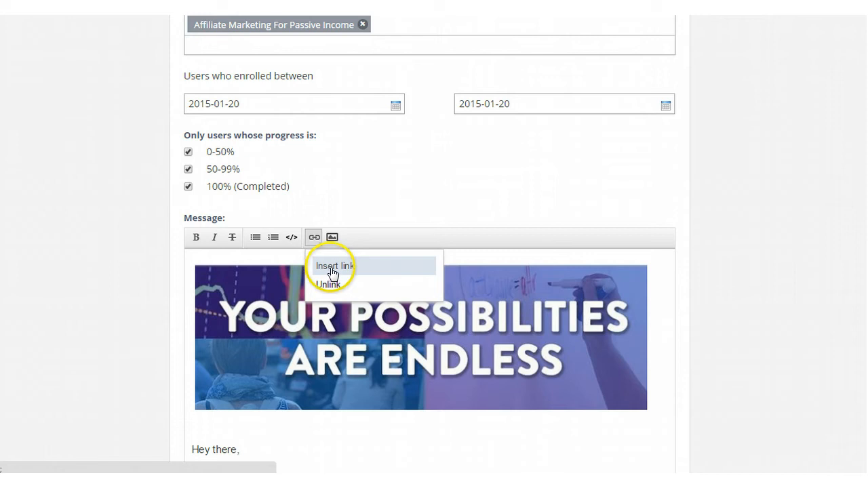
click(332, 269)
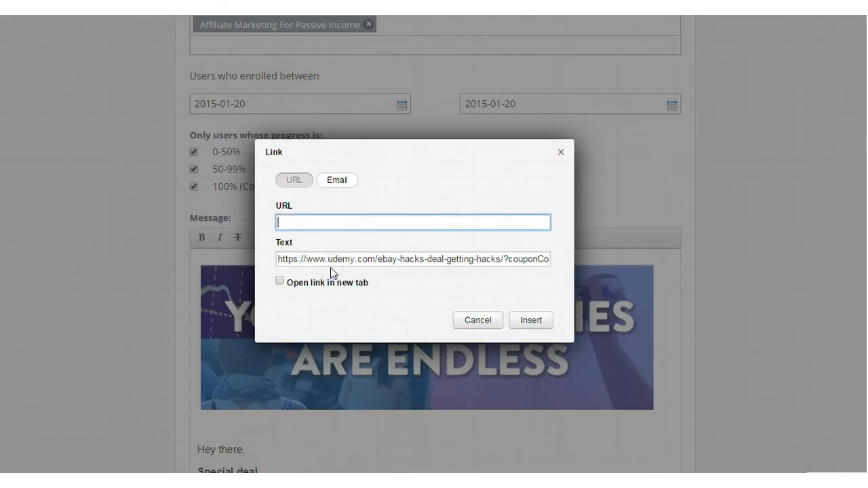
right_click(286, 223)
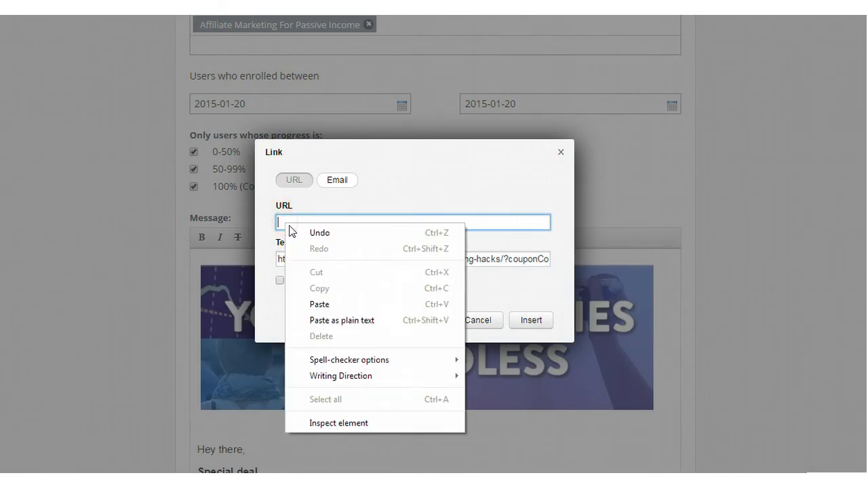
click(309, 305)
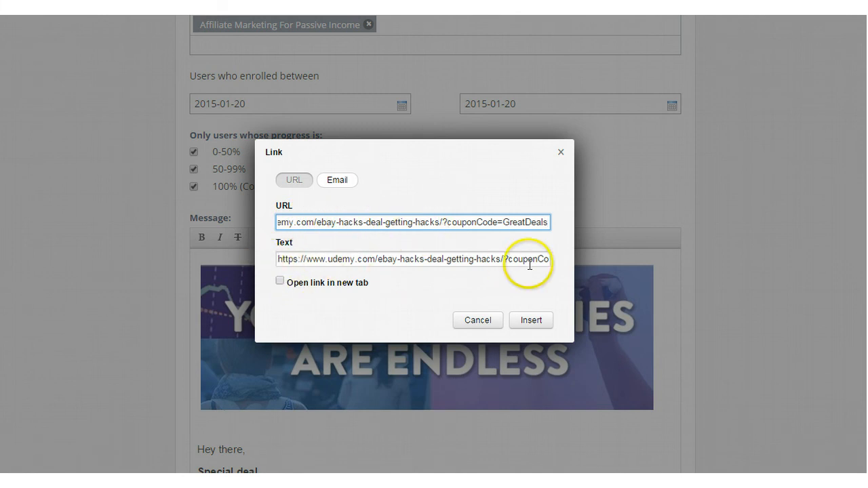
click(279, 283)
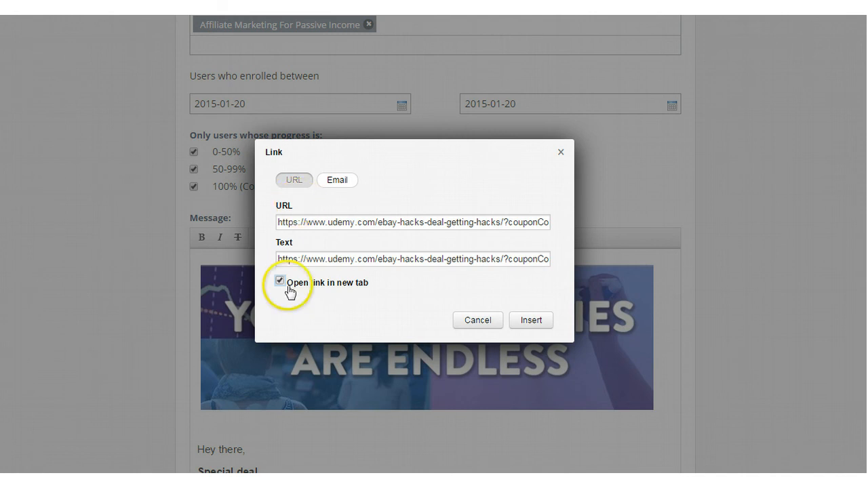
click(533, 321)
scroll(148, 317, down, 5)
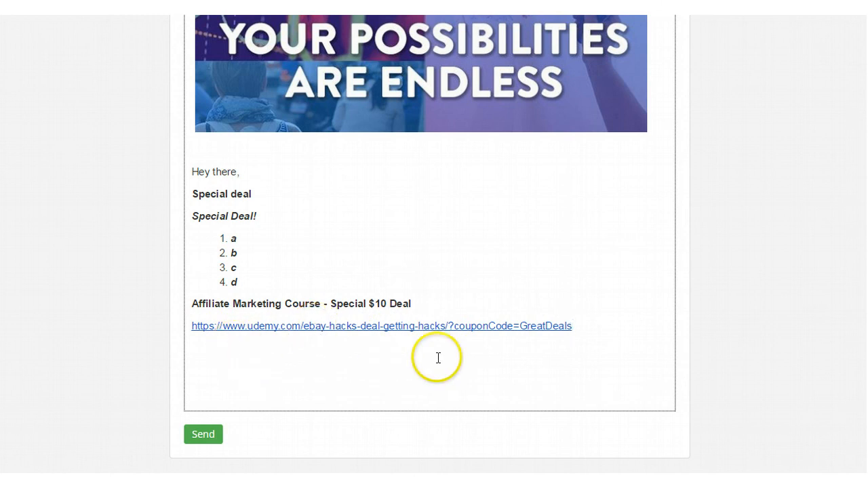
key(Return)
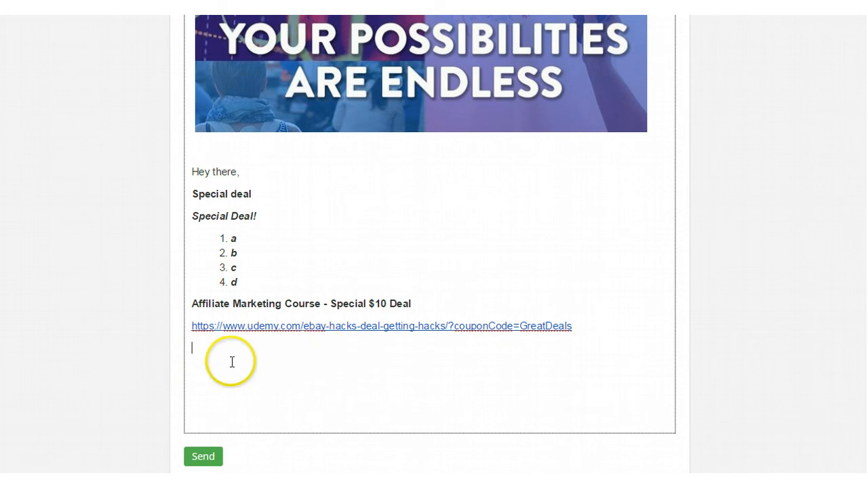
Step: Insert the image LearnMoreButton.jpg into the announcement message on the empty line below the coupon link
scroll(173, 292, up, 3)
click(332, 167)
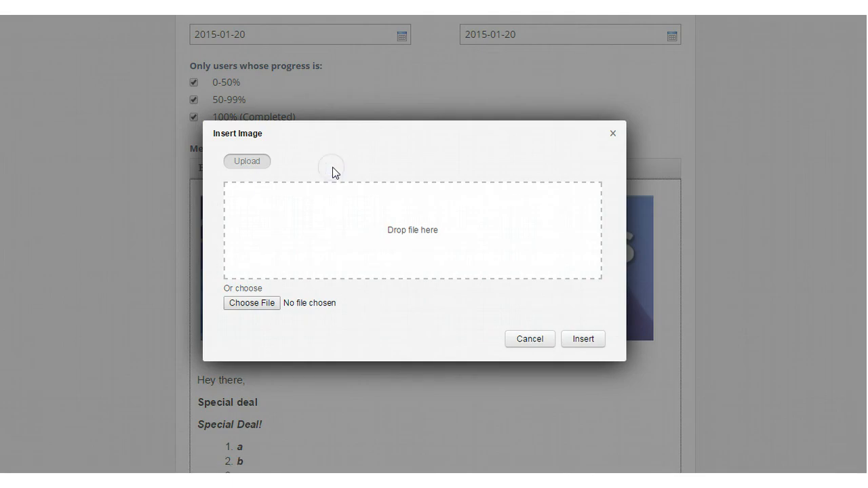
click(262, 308)
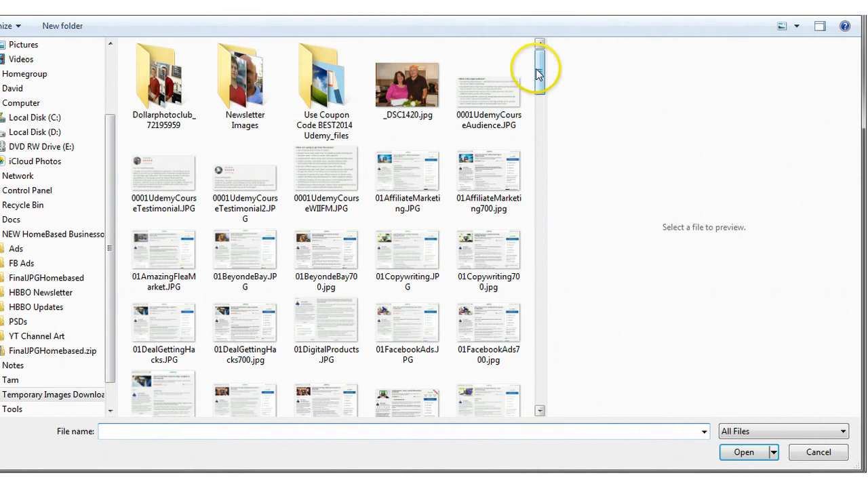
drag(537, 74, 536, 295)
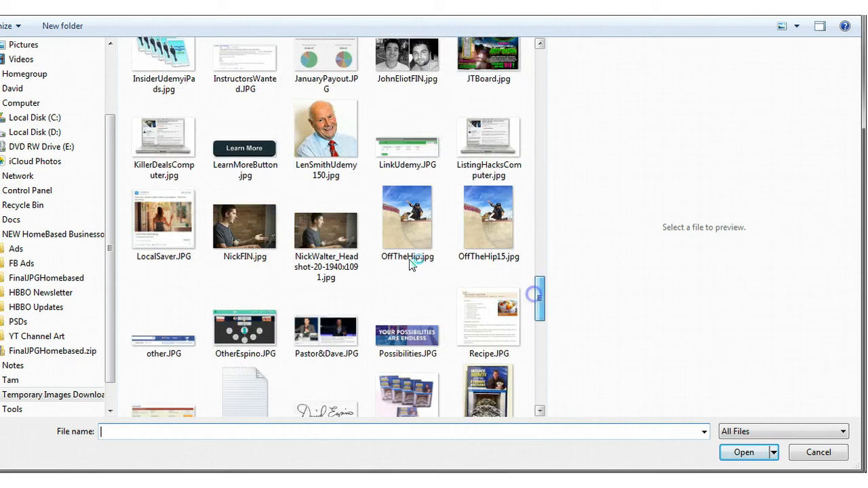
double_click(244, 148)
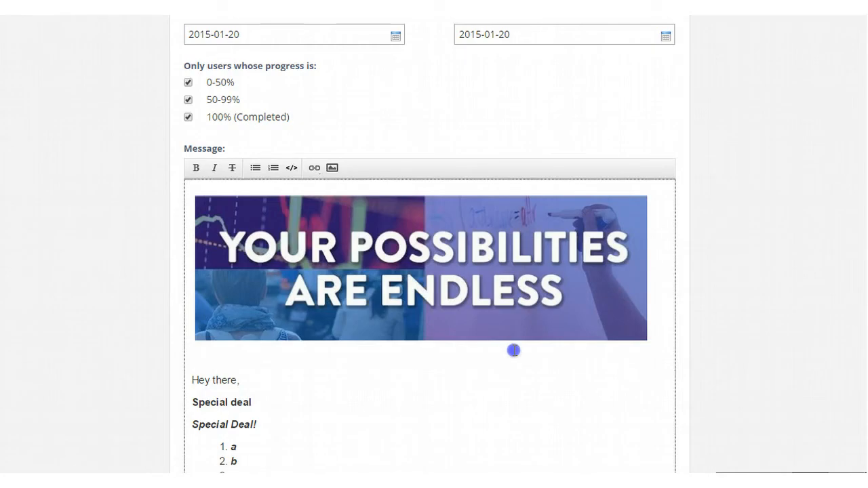
scroll(513, 345, down, 4)
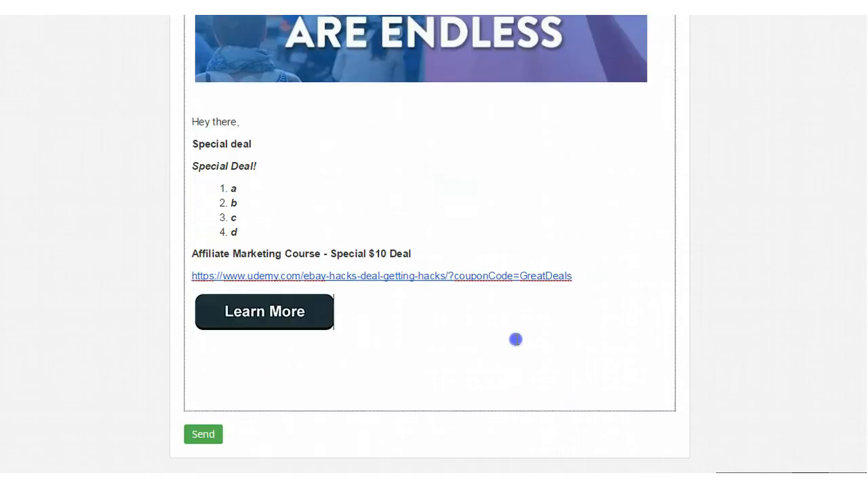
Step: Link the Learn More button image to the ebay-hacks-deal-getting-hacks URL with coupon code GreatDeals, opening in a new tab
click(257, 313)
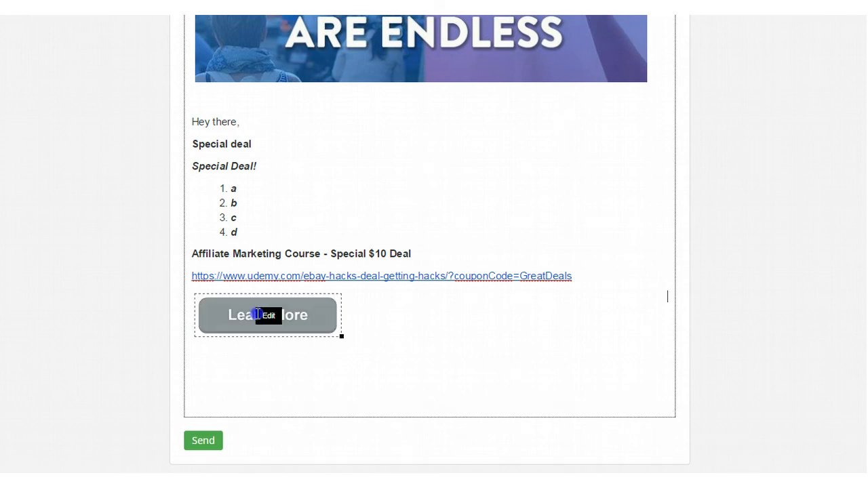
click(270, 317)
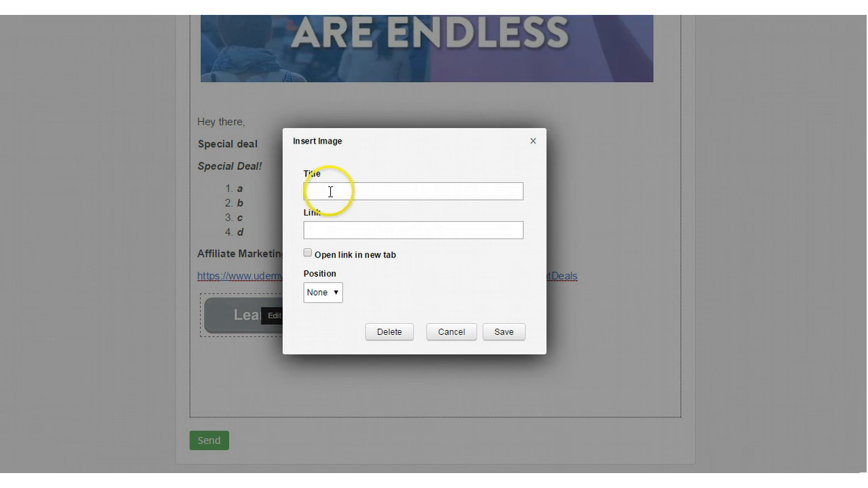
right_click(330, 192)
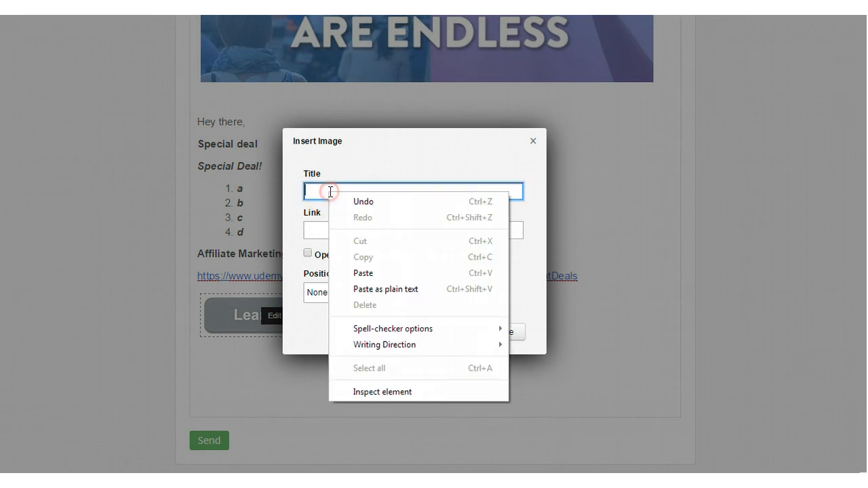
click(317, 230)
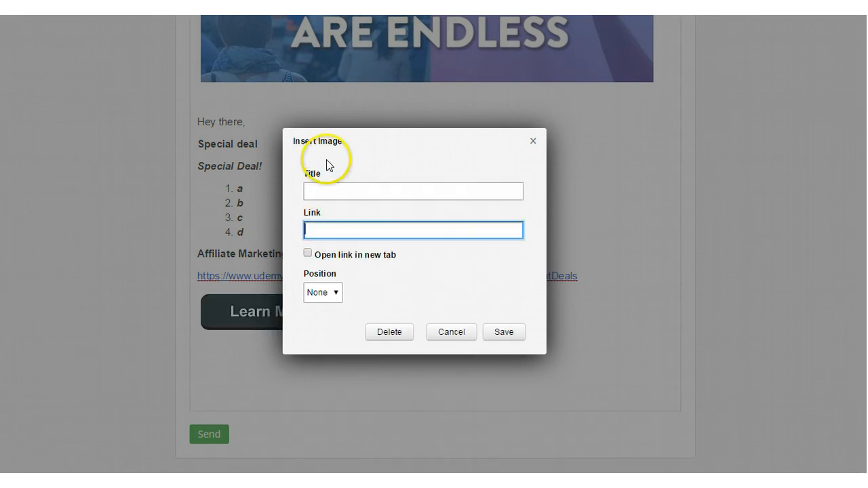
right_click(315, 233)
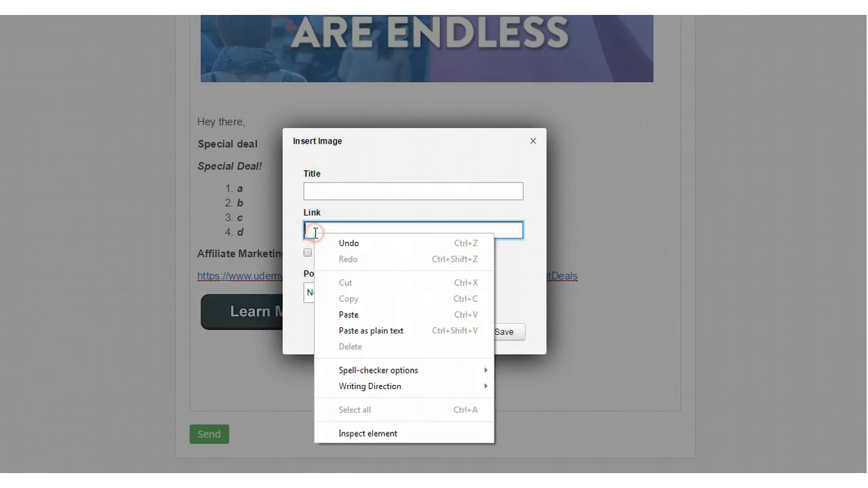
click(337, 316)
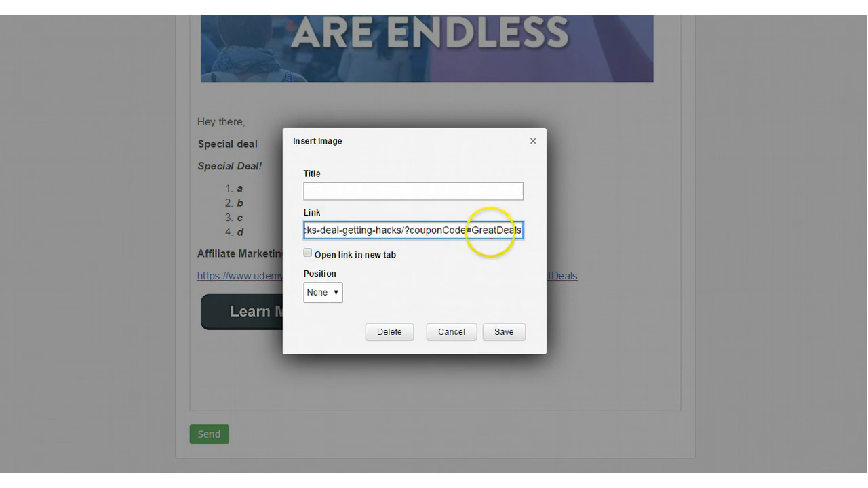
click(307, 253)
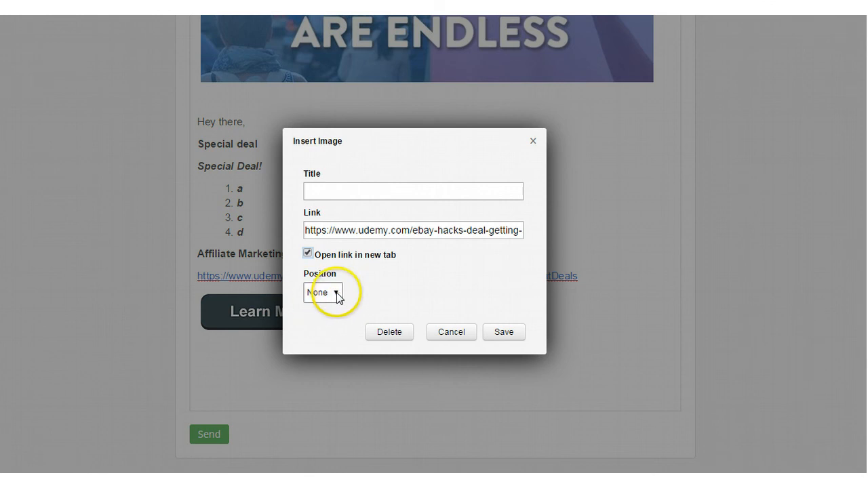
click(507, 339)
scroll(366, 385, down, 1)
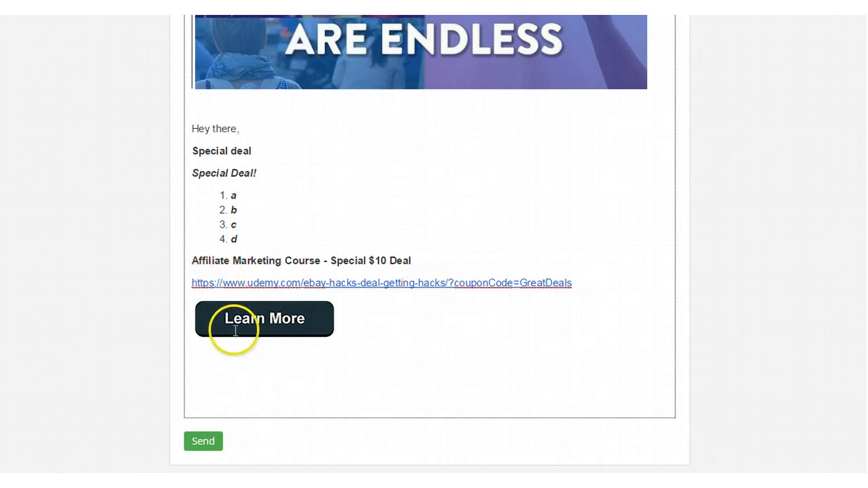
Step: Link the "Your Possibilities Are Endless" banner image to the same GreatDeals coupon URL, opening in a new tab
scroll(229, 333, up, 3)
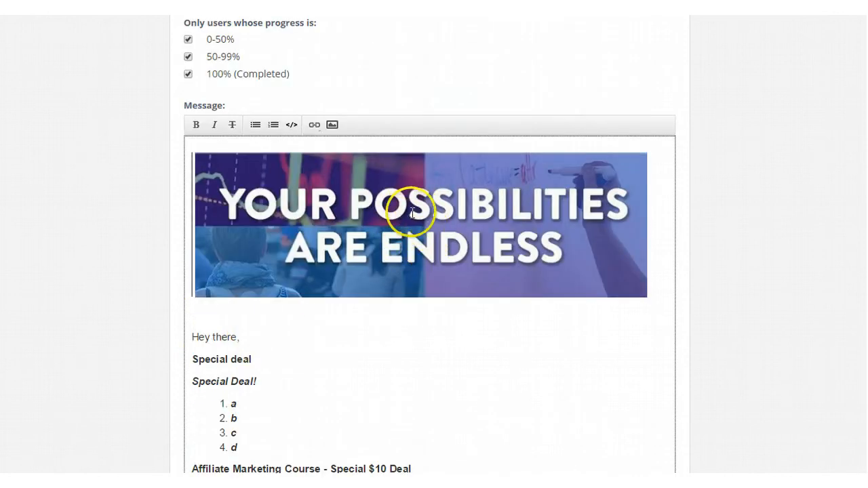
scroll(257, 326, down, 3)
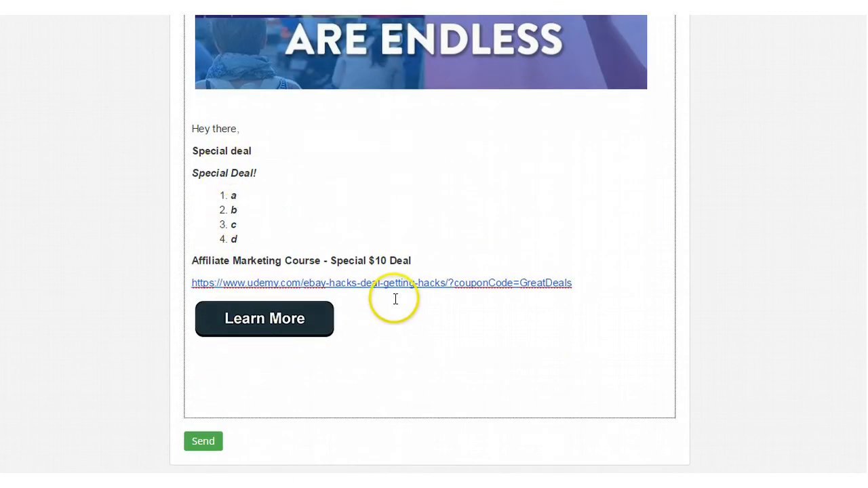
scroll(394, 298, up, 2)
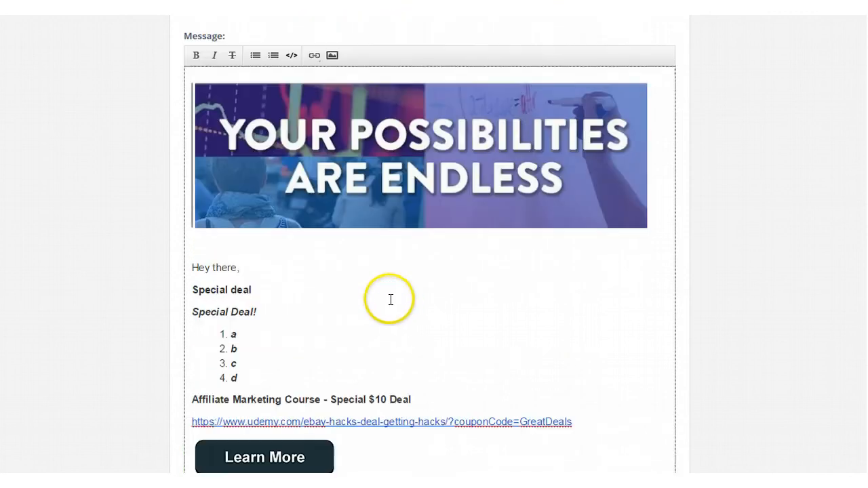
click(422, 152)
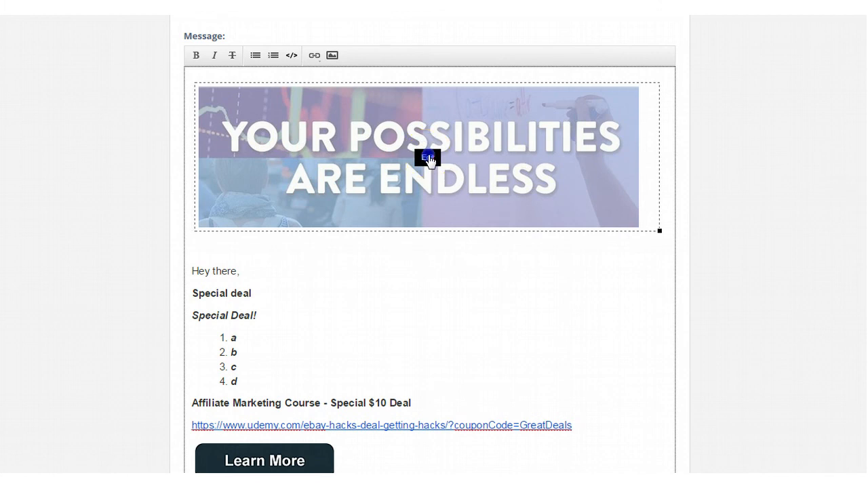
click(427, 158)
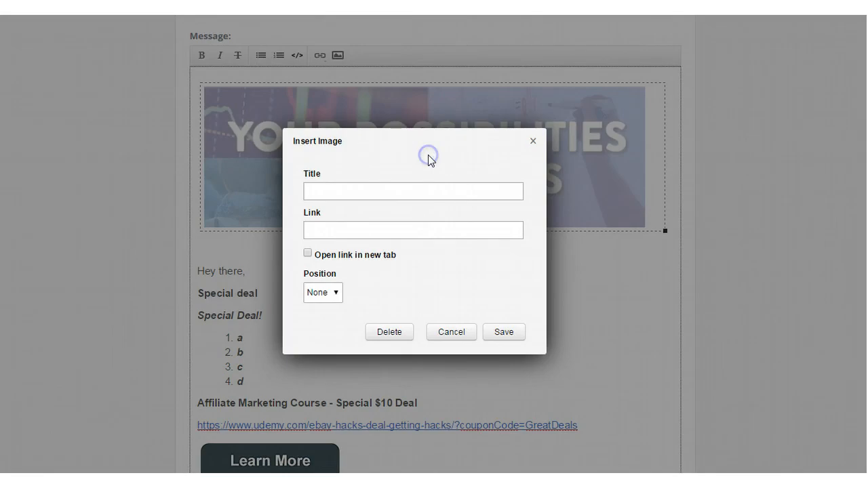
right_click(315, 232)
click(343, 309)
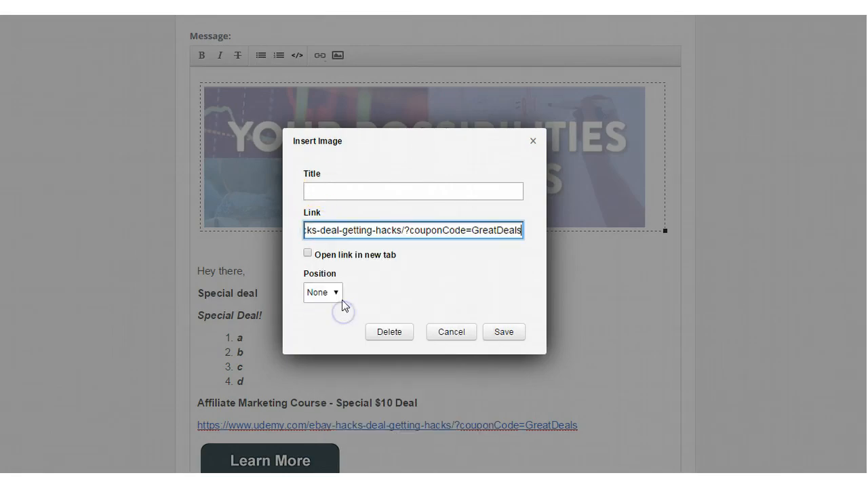
click(305, 254)
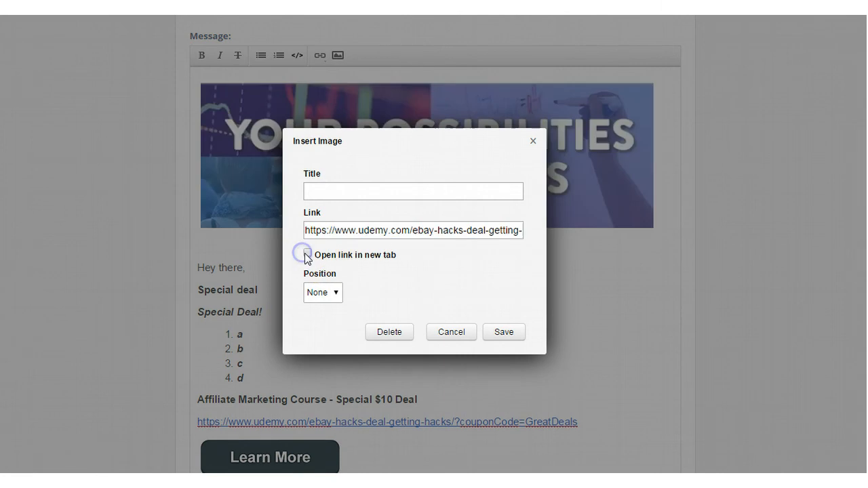
click(505, 332)
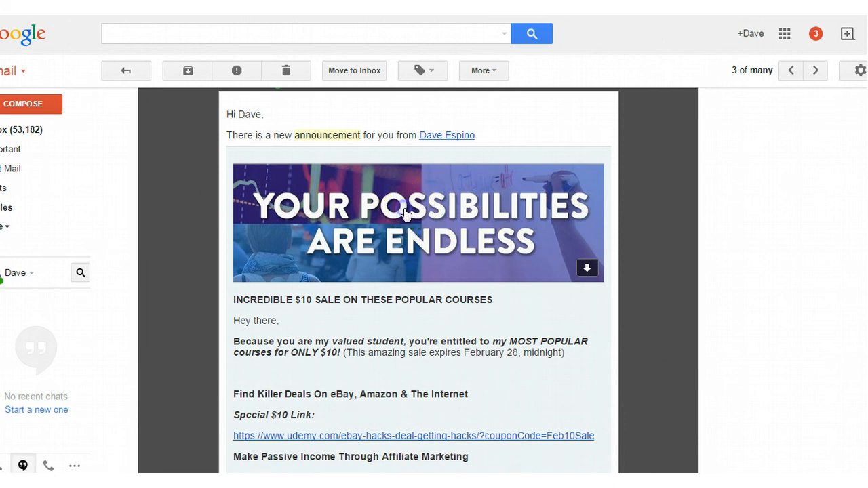
Step: In the Gmail copy of the announcement, view the banner image enlarged and close the preview
click(379, 232)
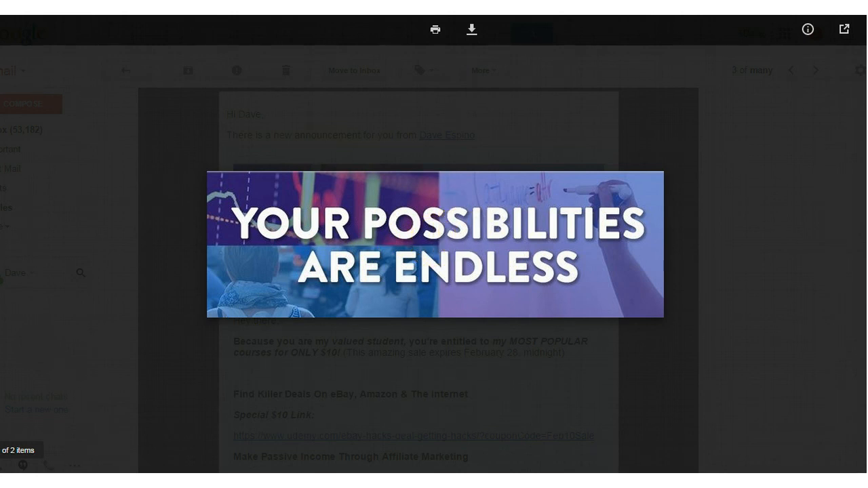
key(Escape)
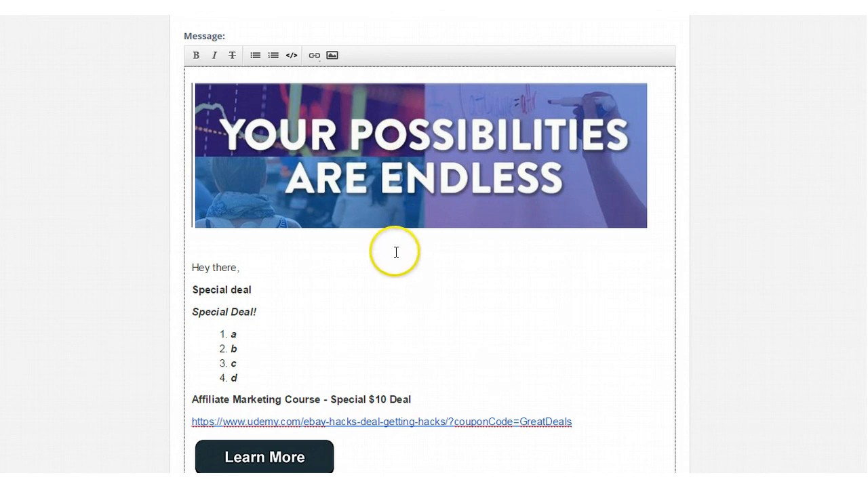
Step: Back in the Udemy message, add "Thanks for being my valued student!" below the Learn More image, with the instructor's full name beneath it
scroll(451, 313, down, 2)
click(203, 355)
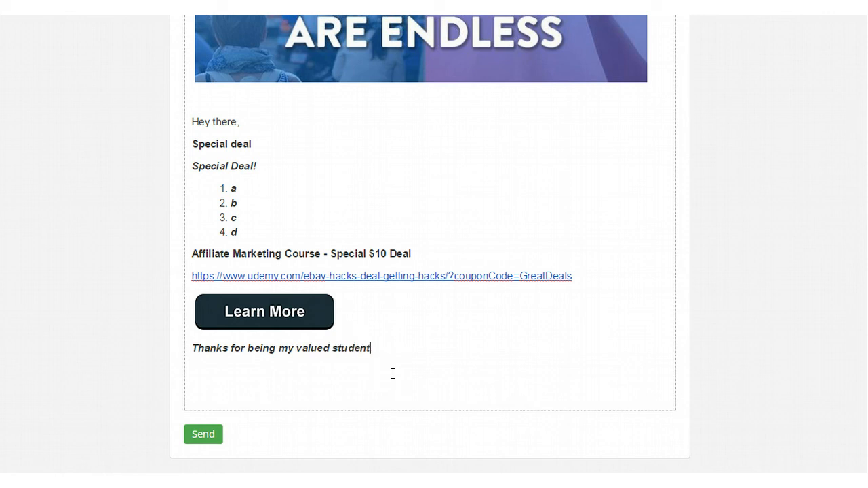
text(!)
key(Return)
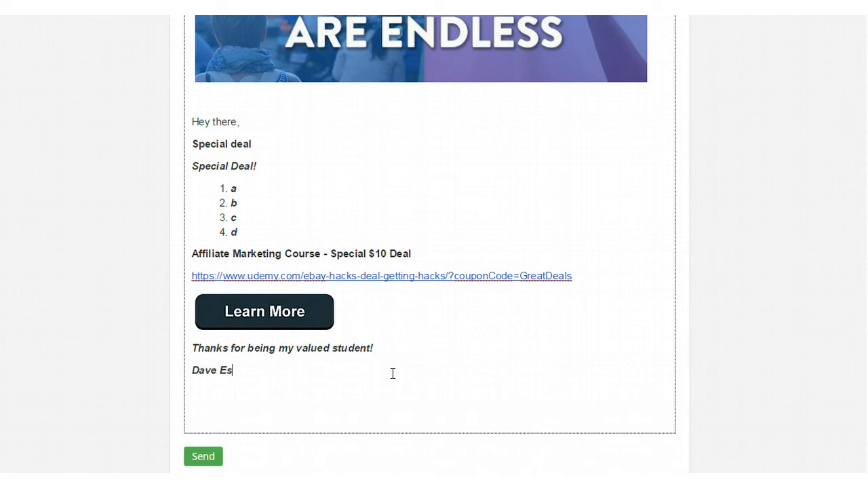
scroll(197, 339, down, 1)
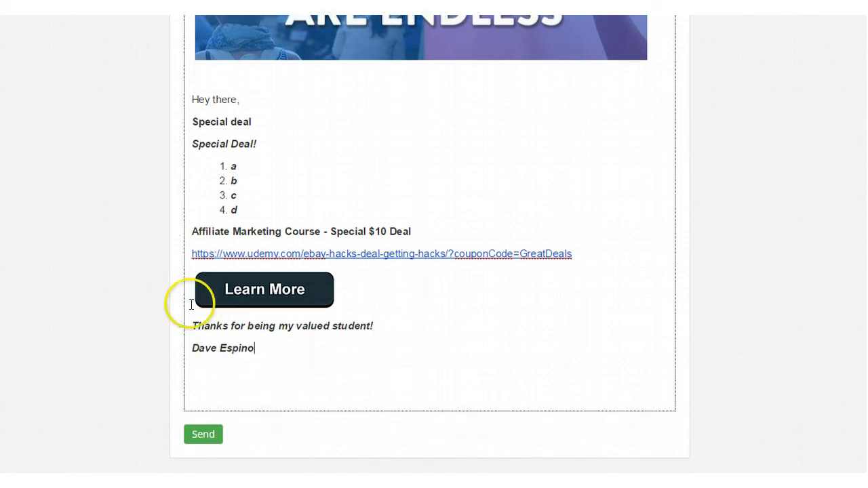
Step: Remove the italic formatting from the closing thank-you line and the instructor's signature, keeping them bold
drag(192, 324, 327, 353)
scroll(157, 292, up, 3)
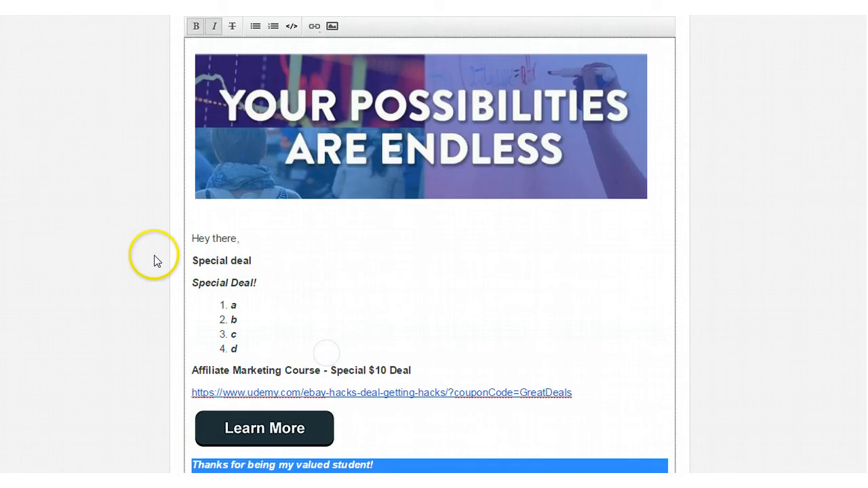
click(214, 97)
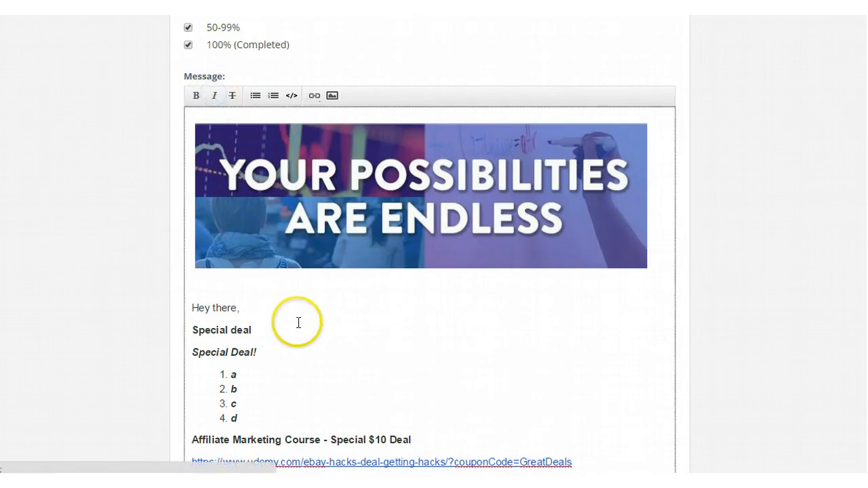
scroll(293, 305, down, 3)
click(223, 370)
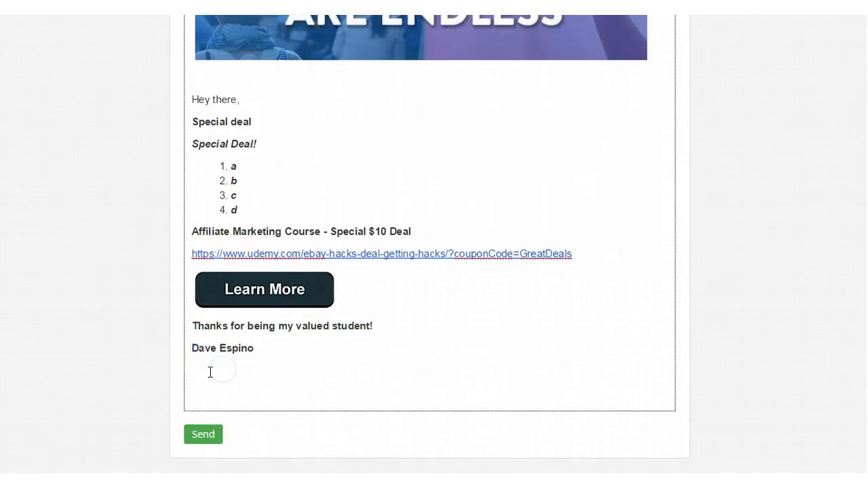
Step: Insert the skate park photo, whose file name begins with 10383736, from the Temporary Images Downloads folder below the signature
click(200, 371)
click(215, 366)
scroll(177, 390, up, 6)
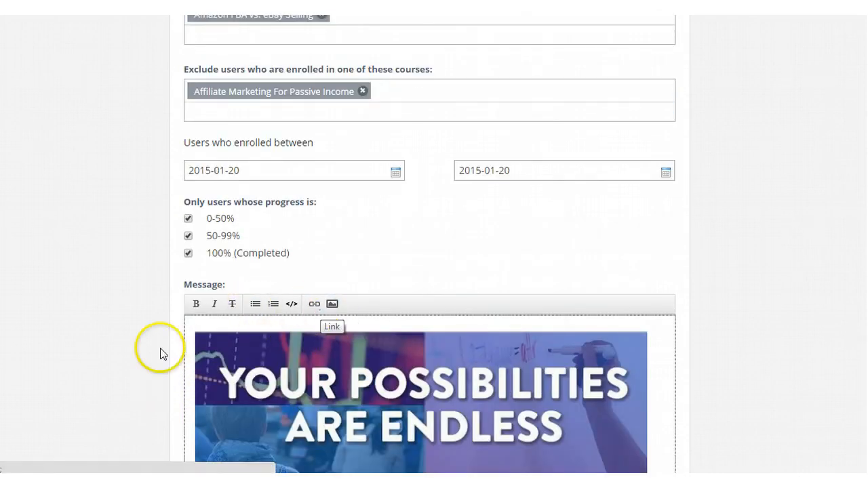
click(332, 304)
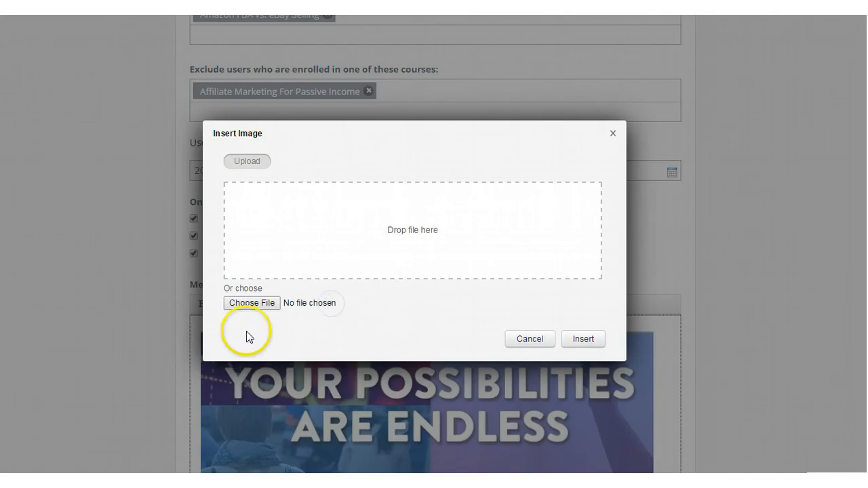
click(248, 305)
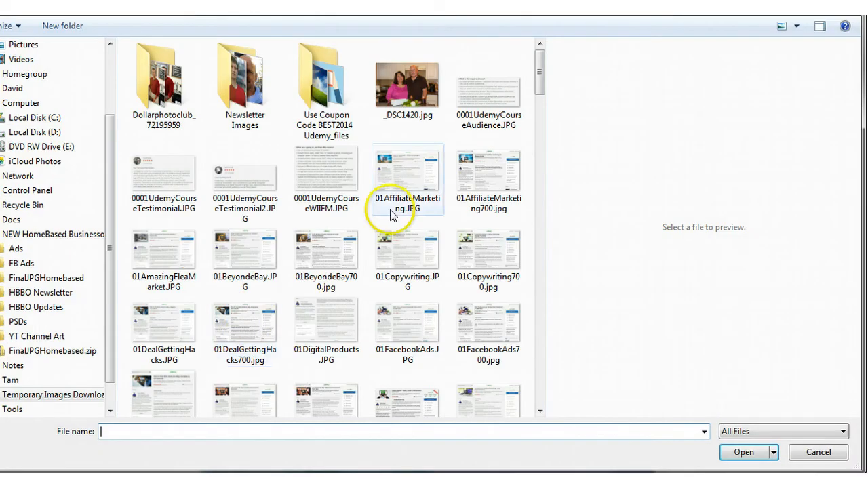
scroll(539, 68, down, 10)
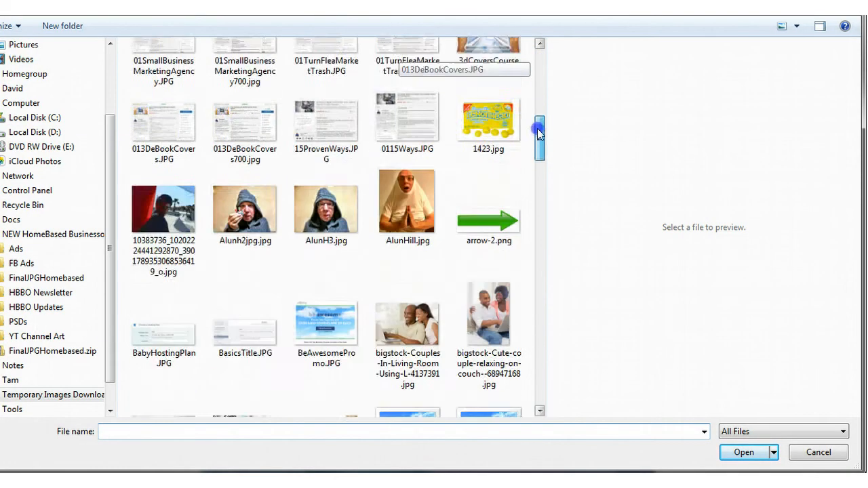
double_click(157, 110)
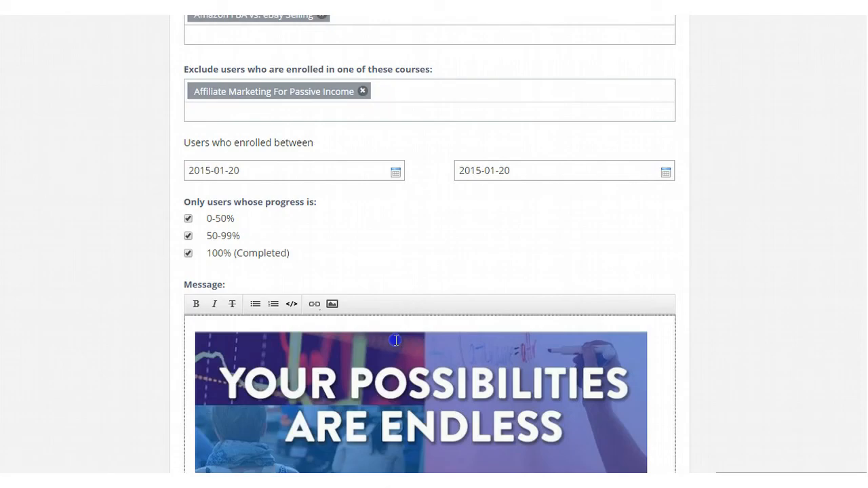
scroll(337, 338, down, 10)
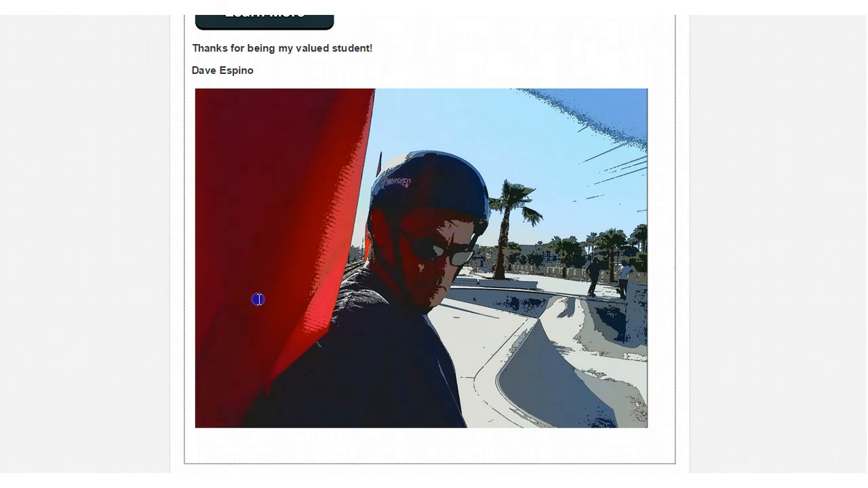
Step: Delete the skate park photo from below the signature in the announcement message
scroll(248, 299, up, 2)
scroll(210, 258, down, 1)
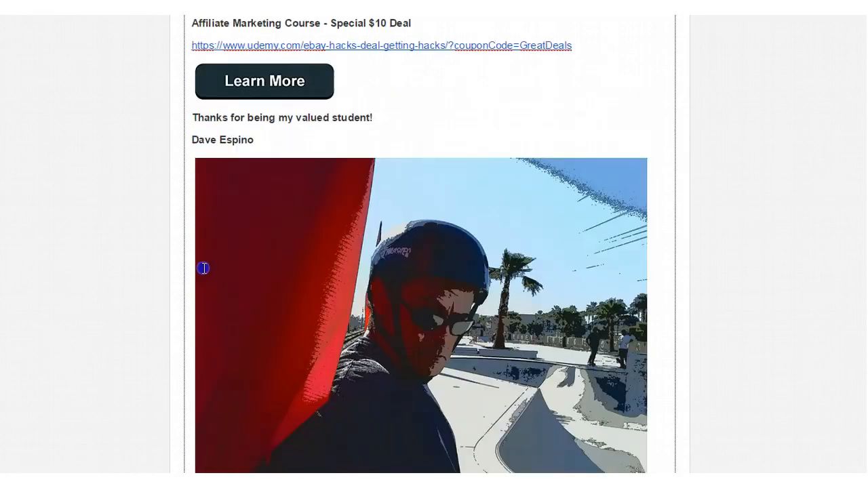
scroll(203, 268, down, 2)
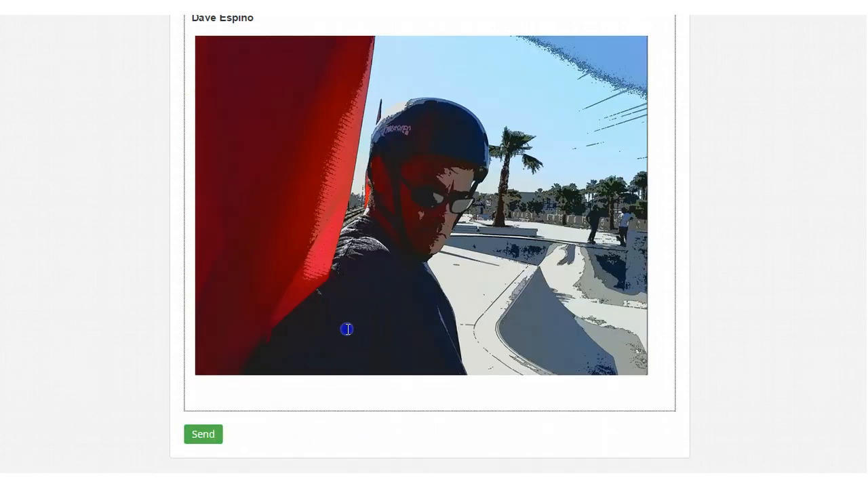
scroll(346, 329, up, 4)
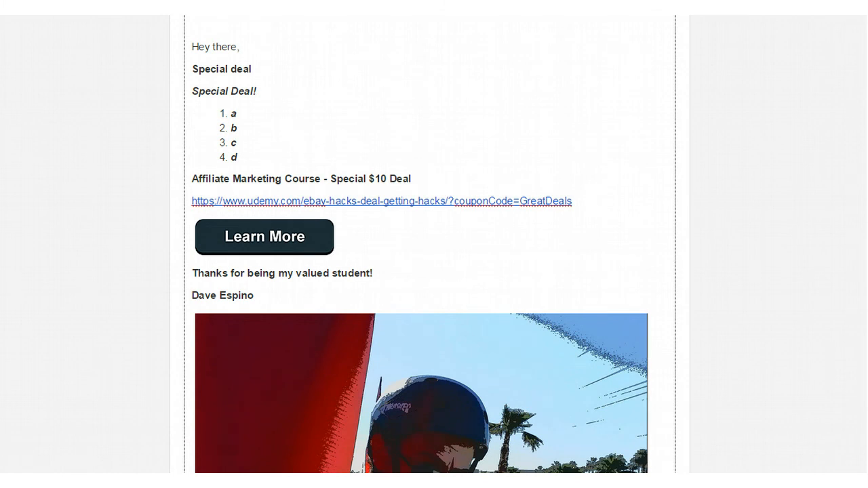
scroll(430, 244, down, 4)
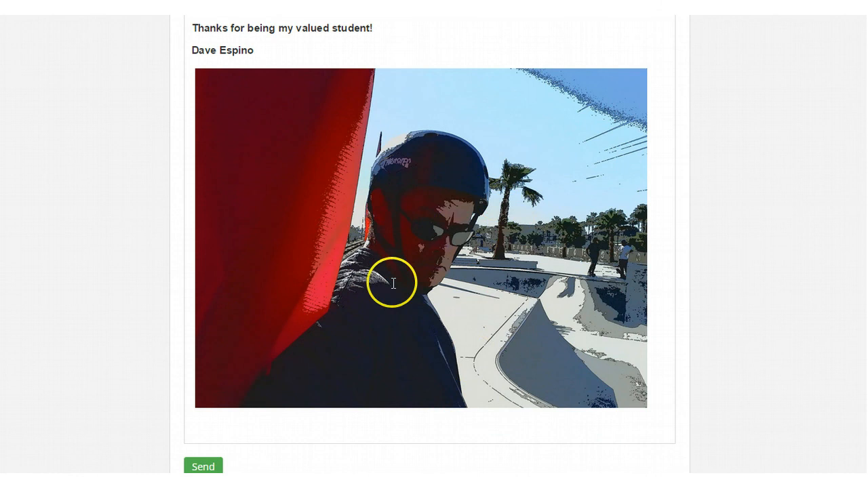
click(425, 232)
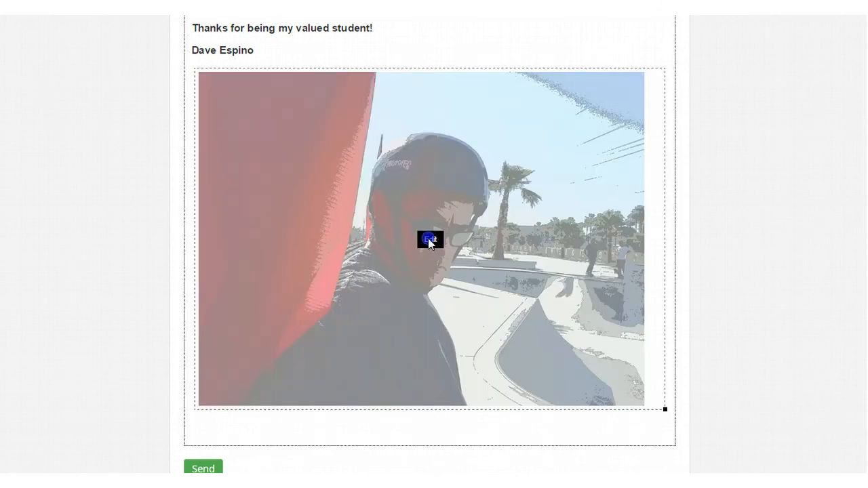
click(428, 238)
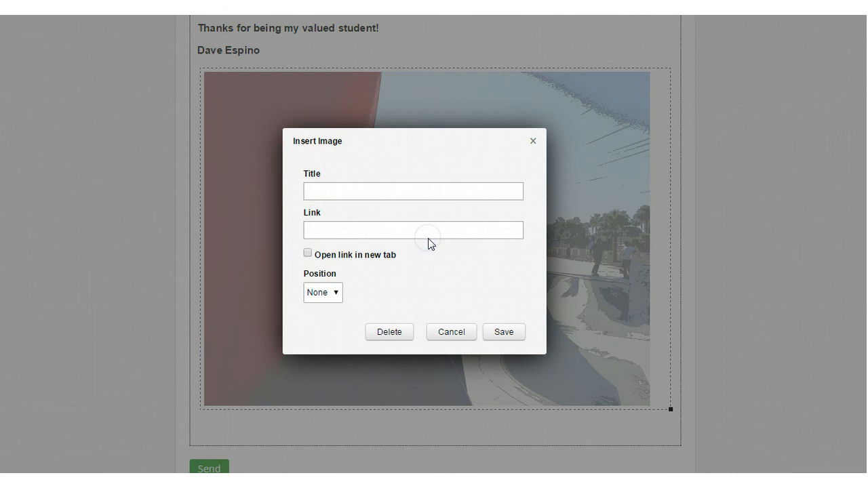
click(390, 332)
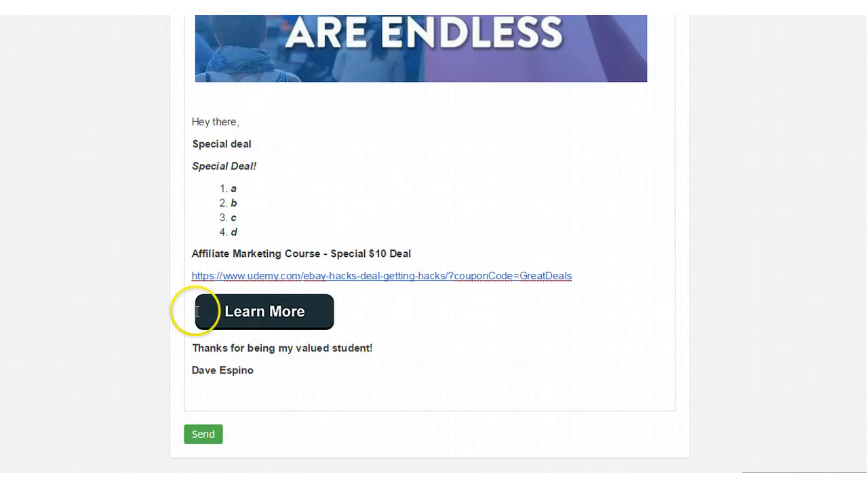
scroll(393, 361, up, 2)
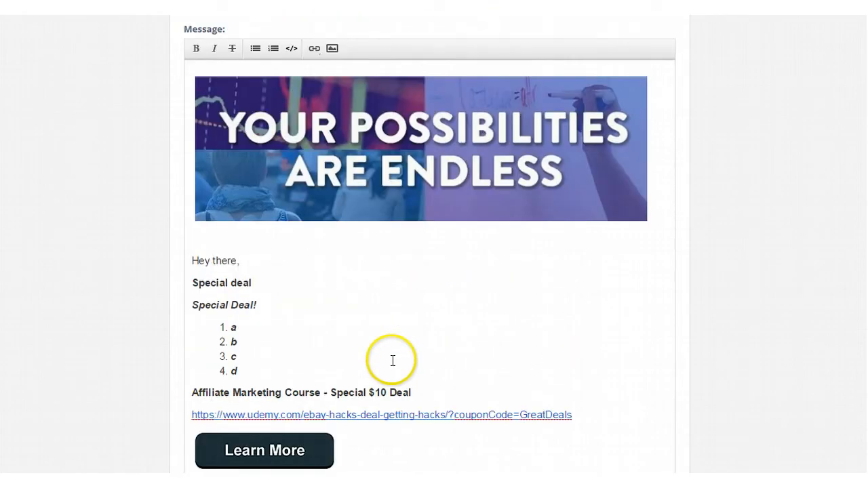
scroll(392, 361, up, 2)
scroll(138, 330, down, 4)
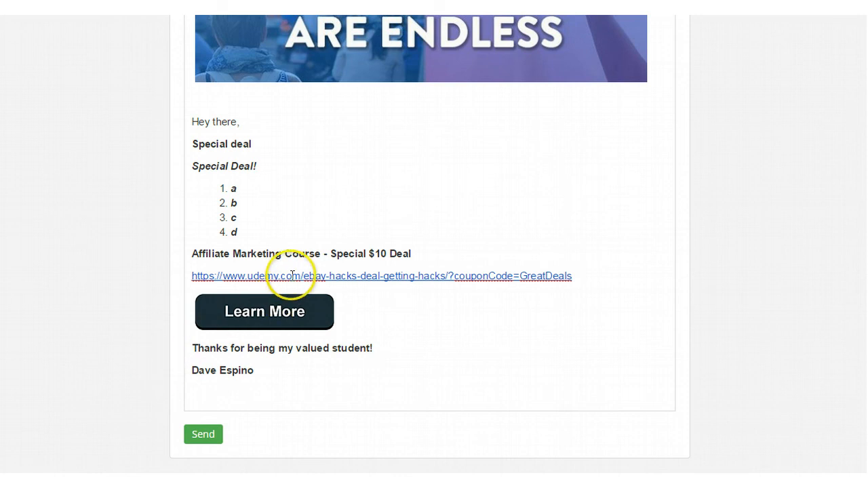
double_click(265, 276)
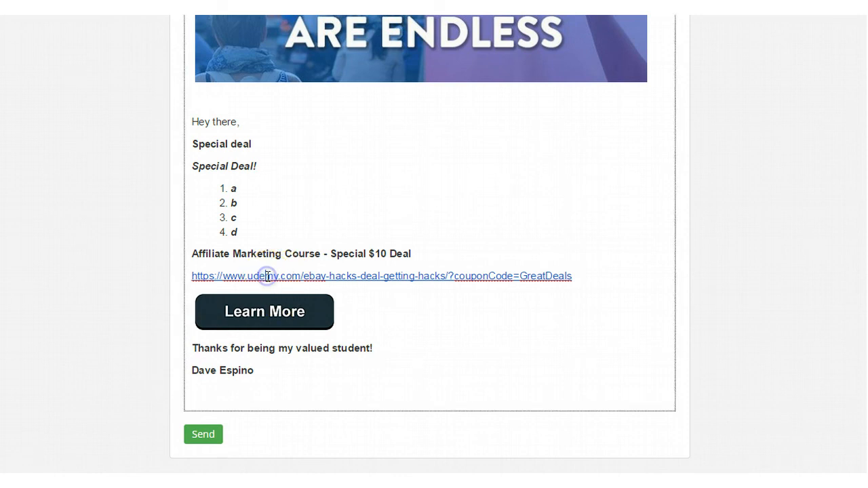
drag(192, 277, 573, 277)
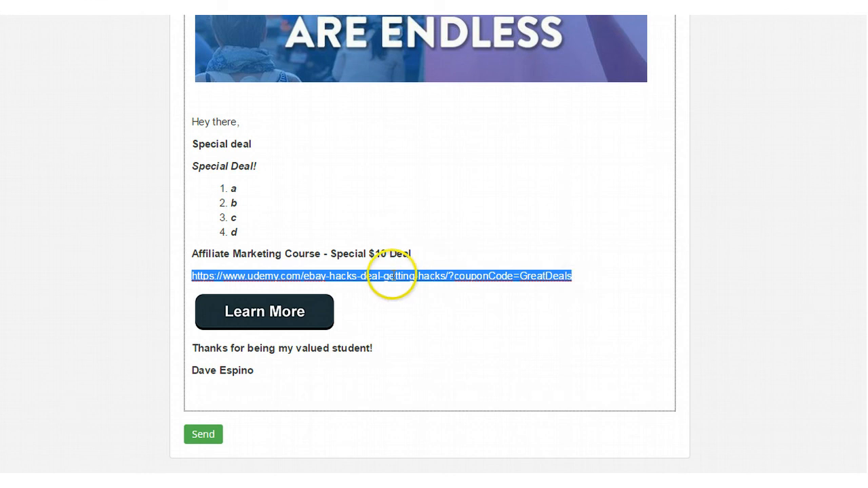
right_click(393, 276)
click(412, 314)
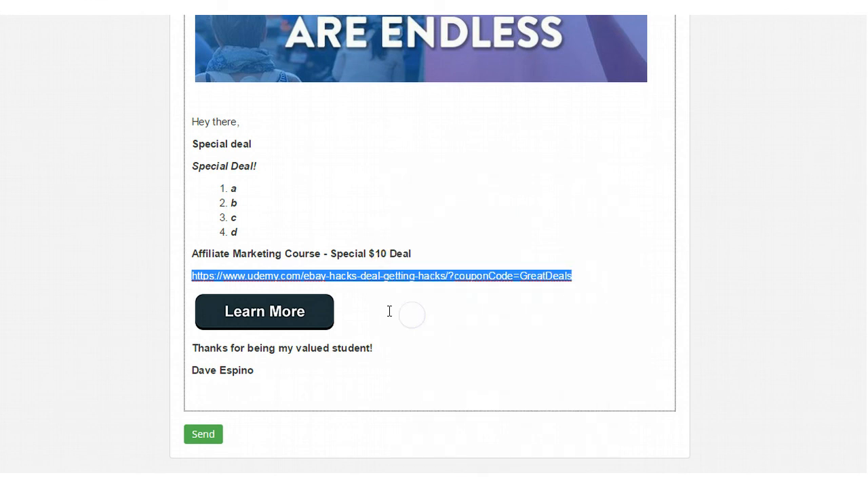
scroll(389, 311, up, 5)
click(314, 256)
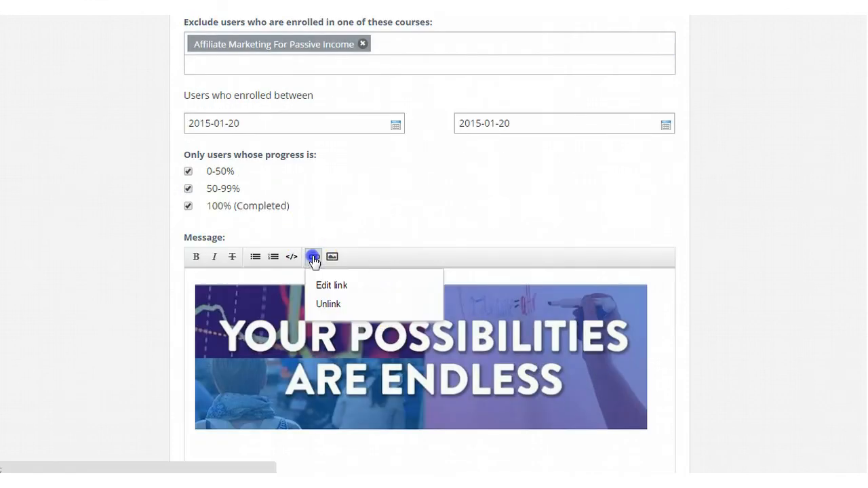
click(332, 285)
key(ctrl+v)
click(292, 236)
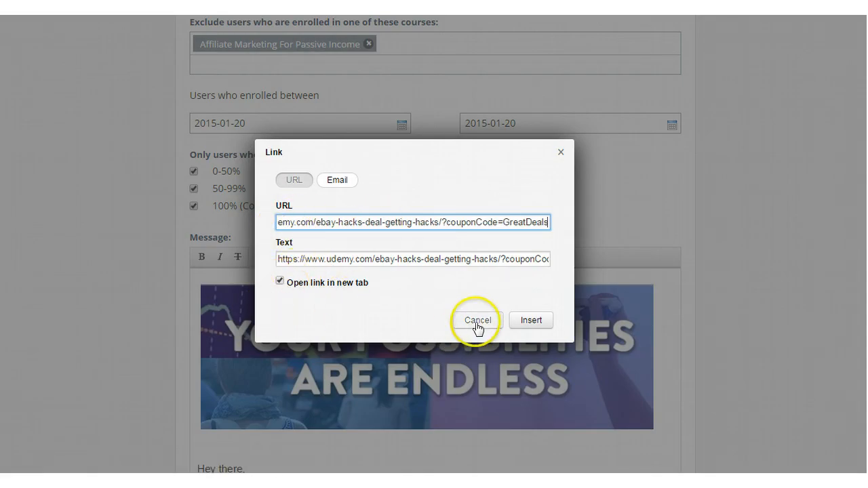
click(531, 320)
Step: Check the coupon link attached to the Learn More image and save the image settings
scroll(339, 353, down, 4)
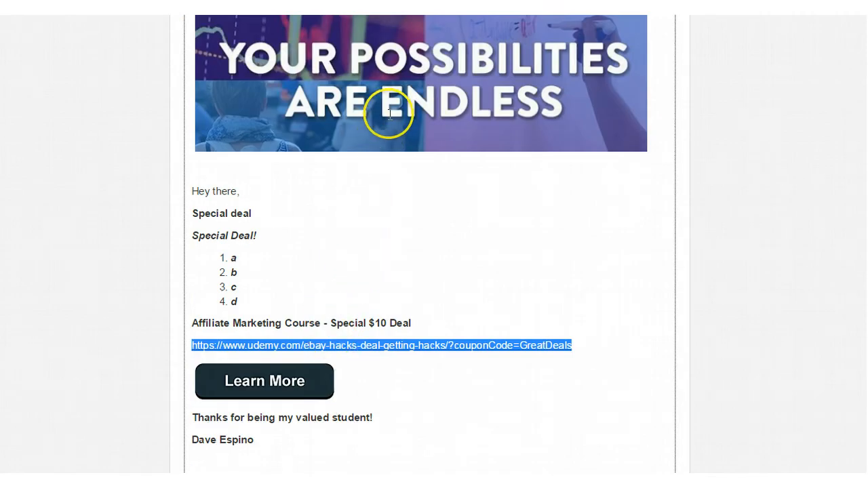
scroll(388, 112, down, 2)
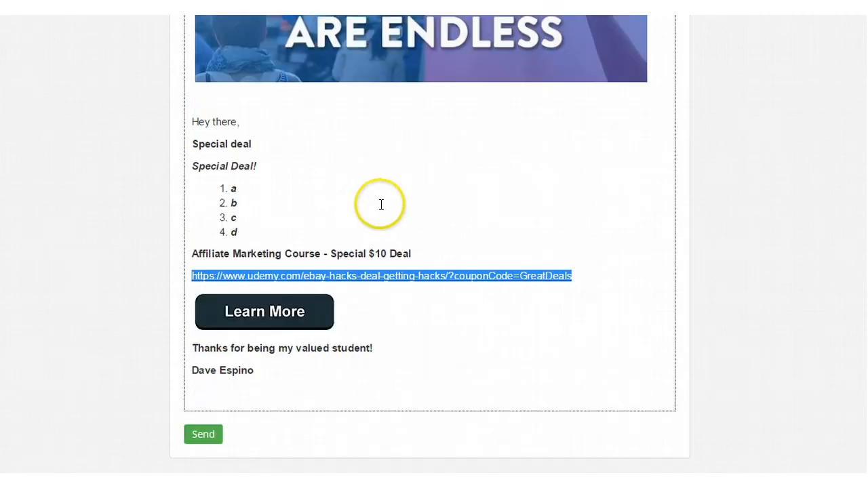
right_click(258, 315)
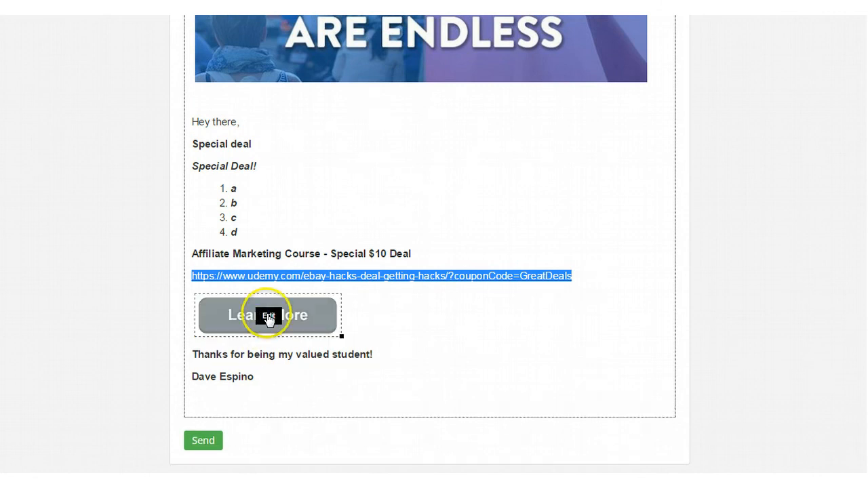
click(268, 316)
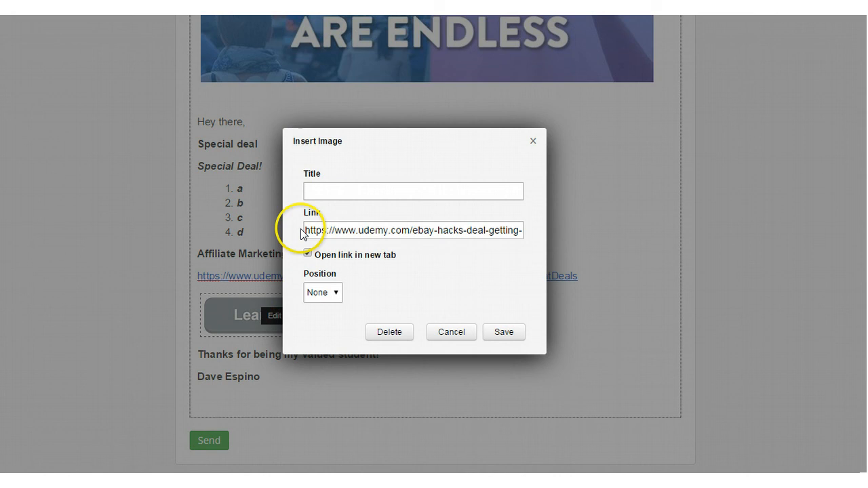
drag(304, 232, 535, 226)
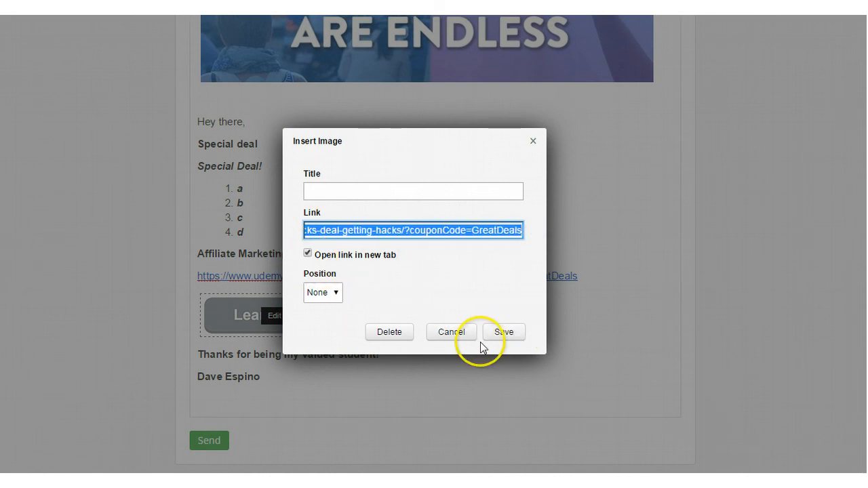
click(505, 339)
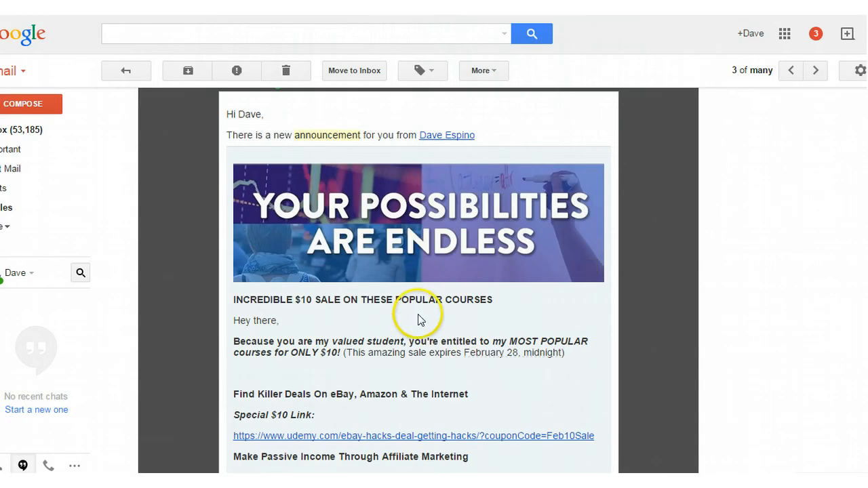
Step: In the Gmail copy of the announcement, examine the course titles, their $10 coupon links and the closing section with the photo
scroll(416, 319, down, 3)
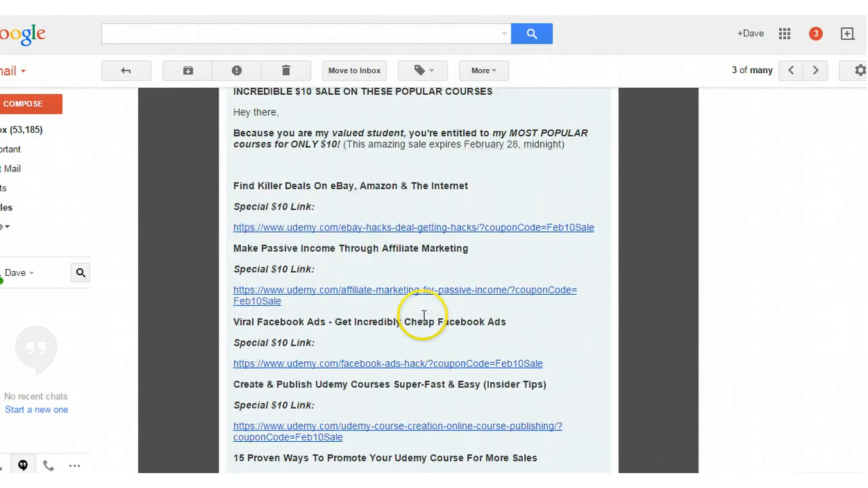
click(245, 185)
drag(245, 185, 475, 194)
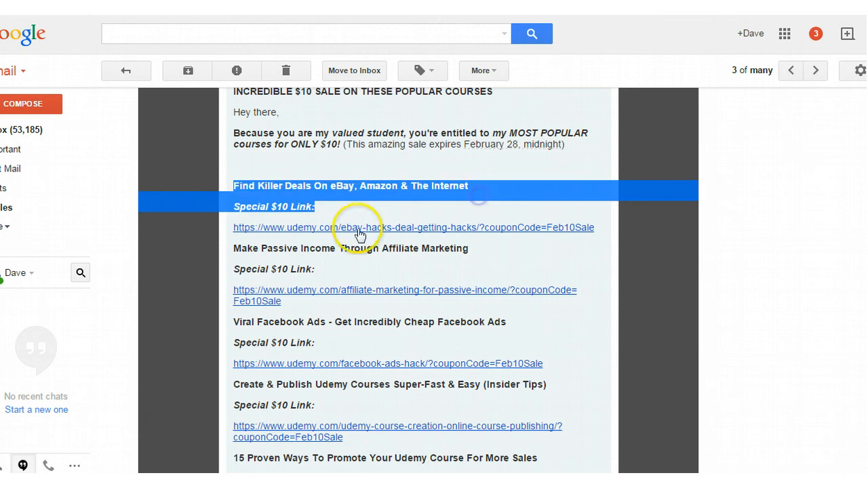
drag(240, 248, 326, 248)
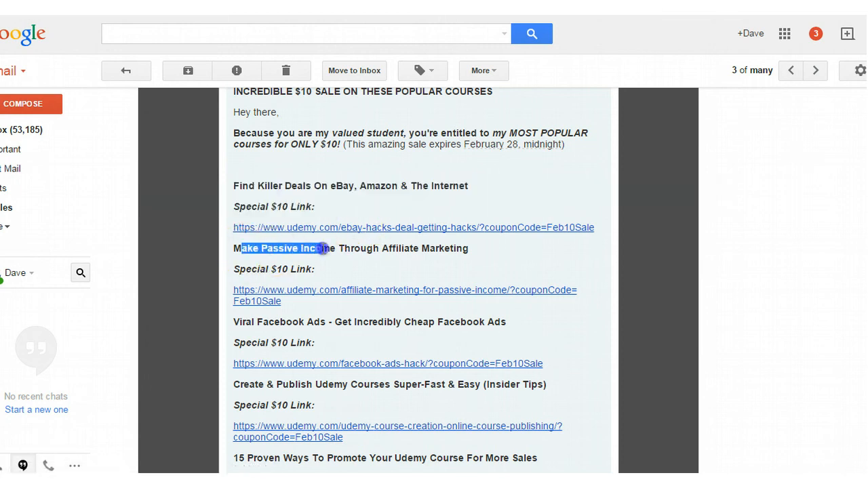
scroll(310, 294, down, 6)
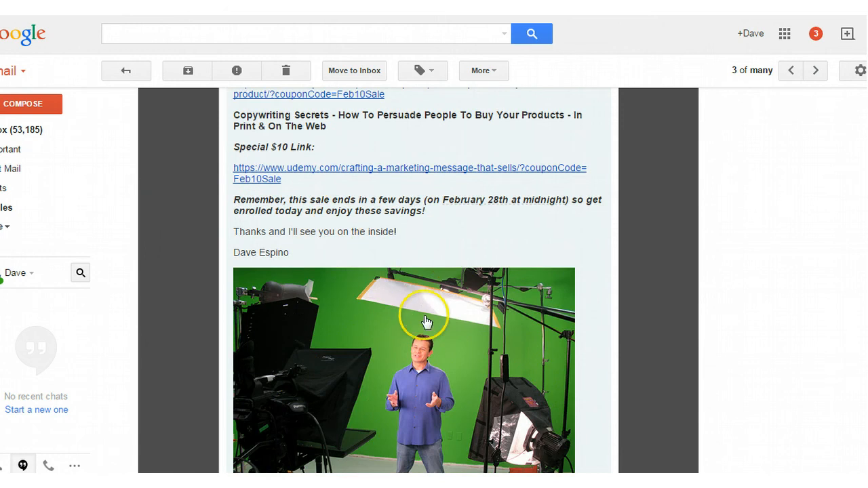
scroll(319, 348, down, 1)
scroll(322, 347, up, 5)
scroll(323, 347, up, 5)
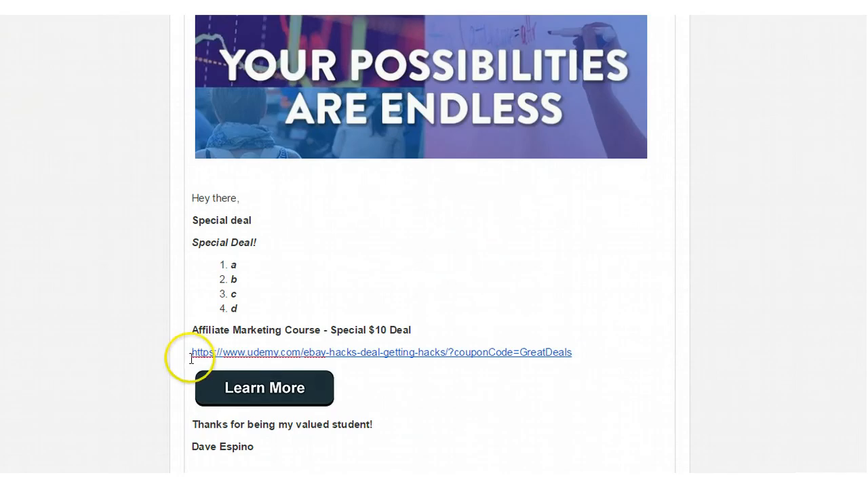
Step: Back in the Udemy announcement, review the finished message and the included and excluded course audiences
scroll(177, 359, down, 2)
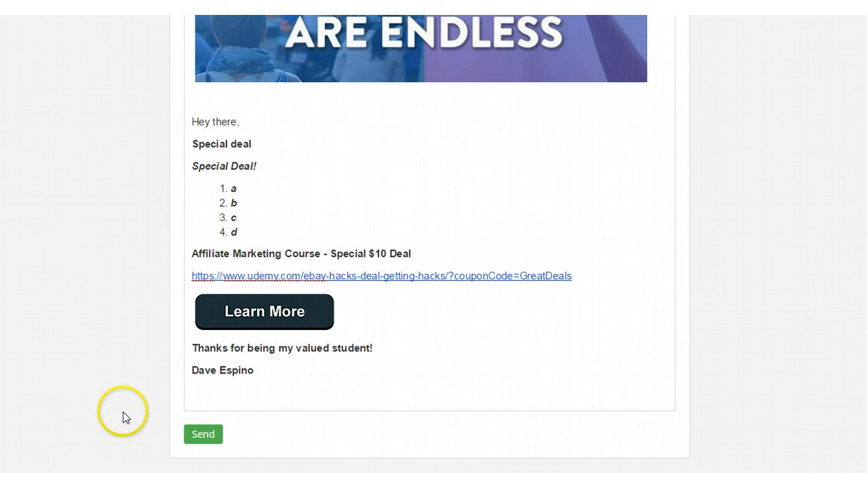
scroll(136, 372, up, 10)
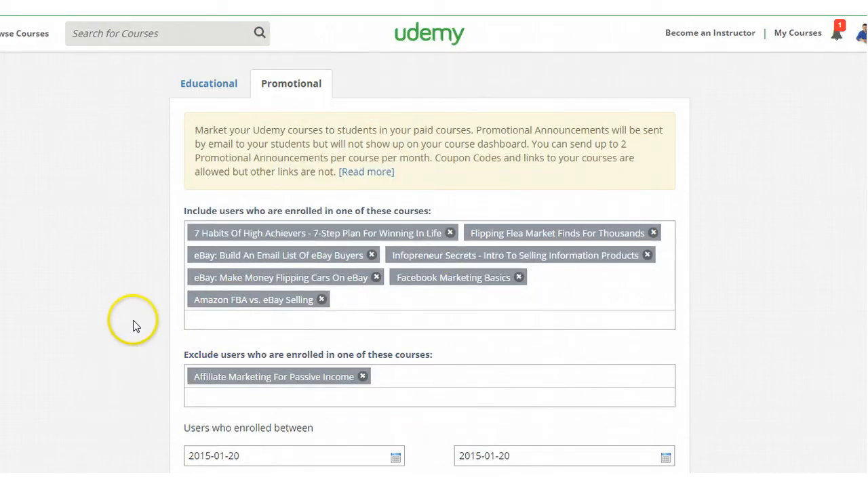
scroll(129, 332, down, 10)
scroll(123, 360, down, 1)
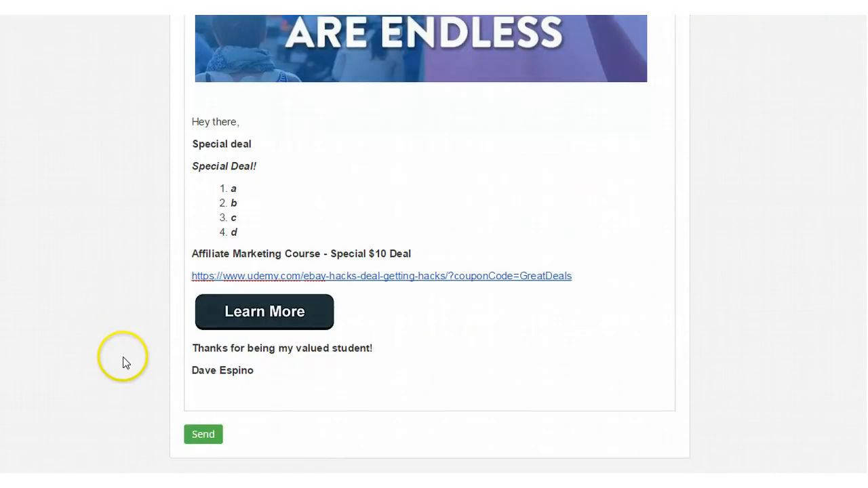